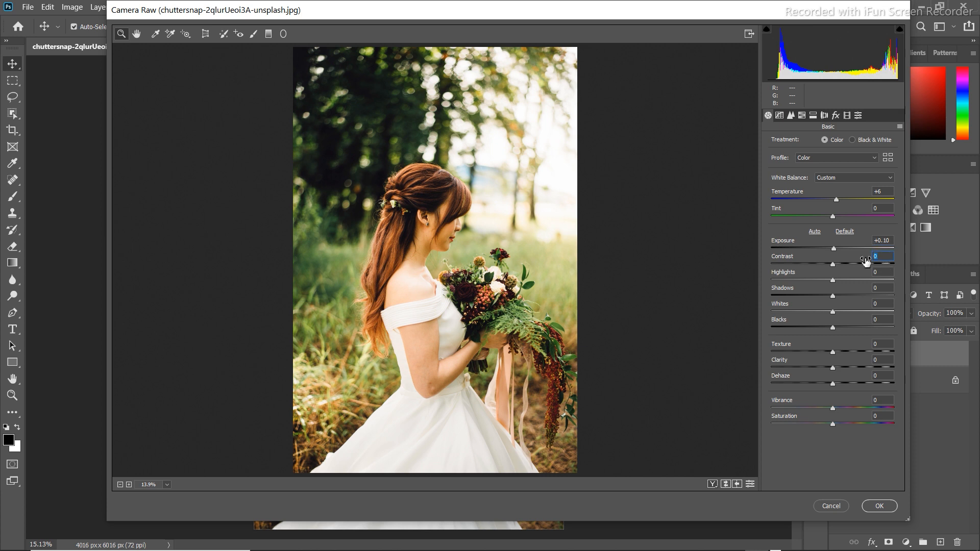
# Set the basic Contrast to -18 and Highlights to -61 for the bride photo
pyautogui.write('-18')
pyautogui.press('Tab')
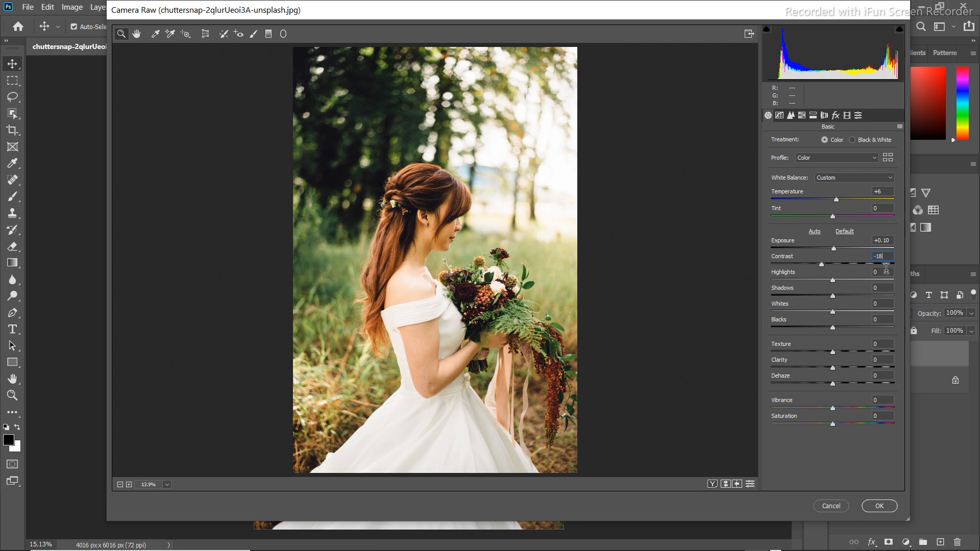
pyautogui.write('61')
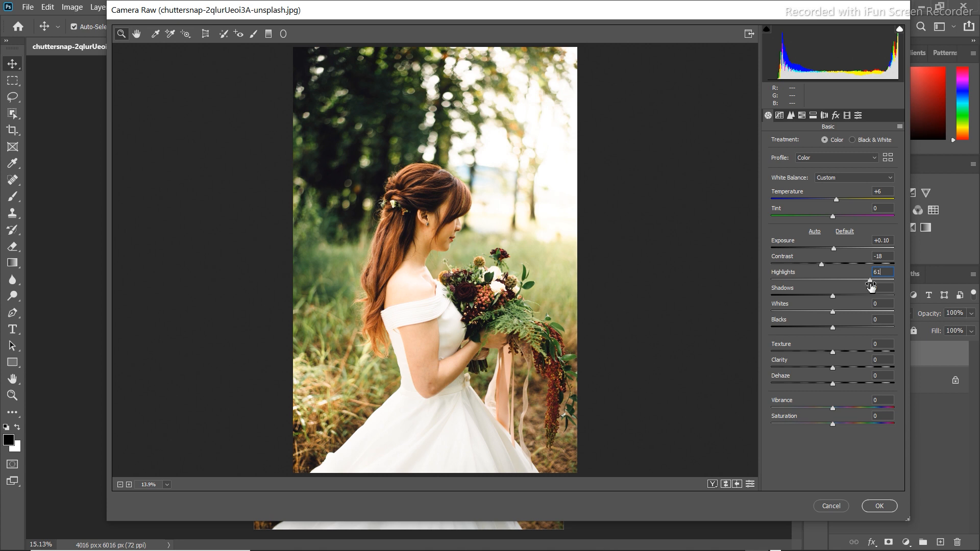
pyautogui.press('BackSpace')
pyautogui.press('BackSpace')
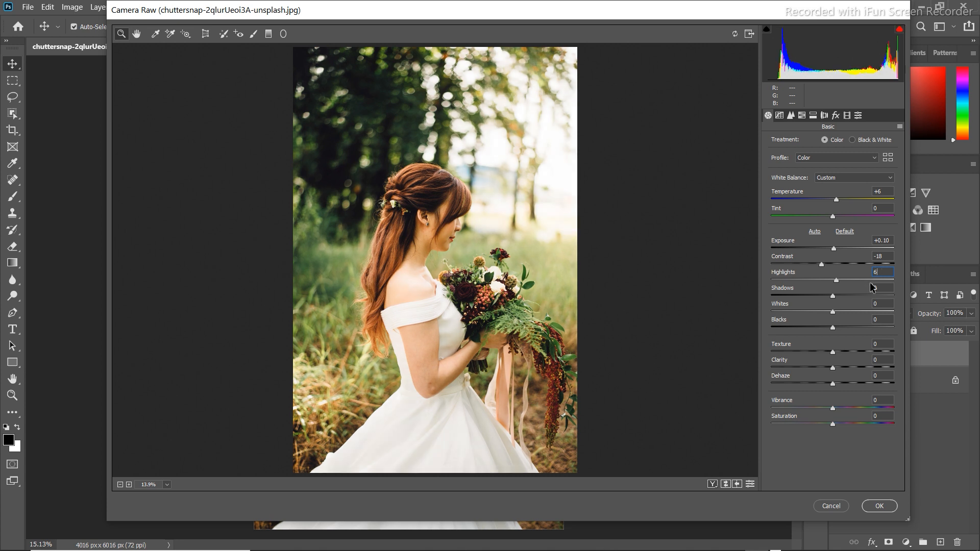
pyautogui.write('-61')
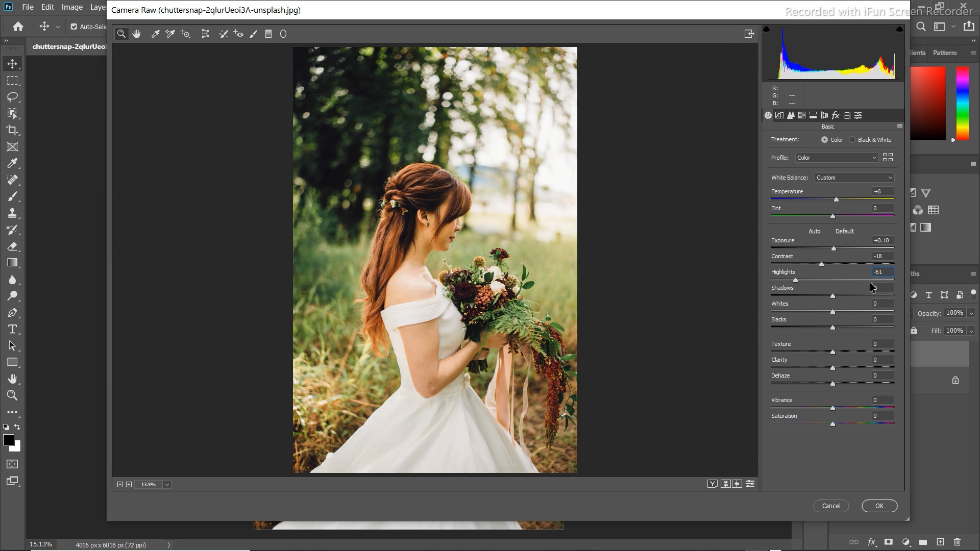
# Set the basic tone values to Shadows -28, Whites -45 and Blacks +7
pyautogui.click(879, 296)
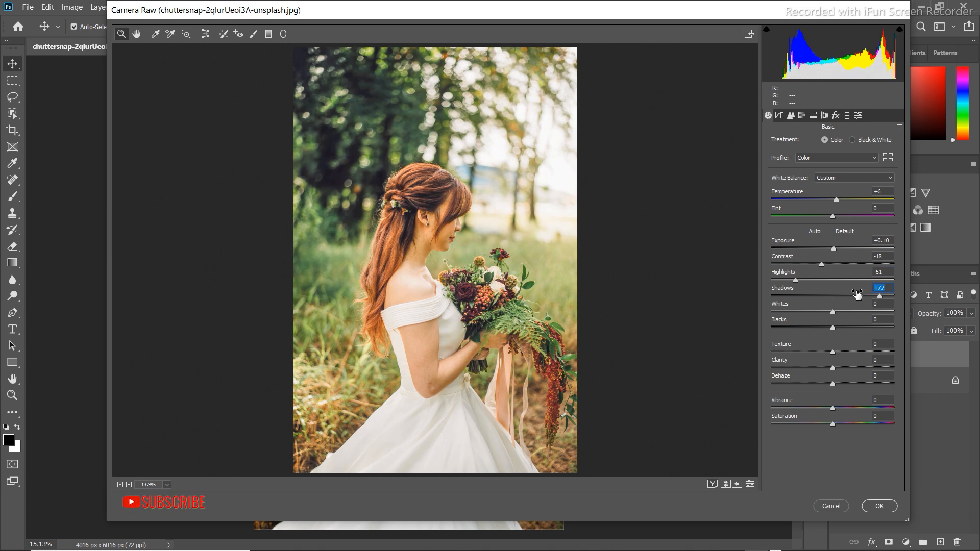
pyautogui.write('-28')
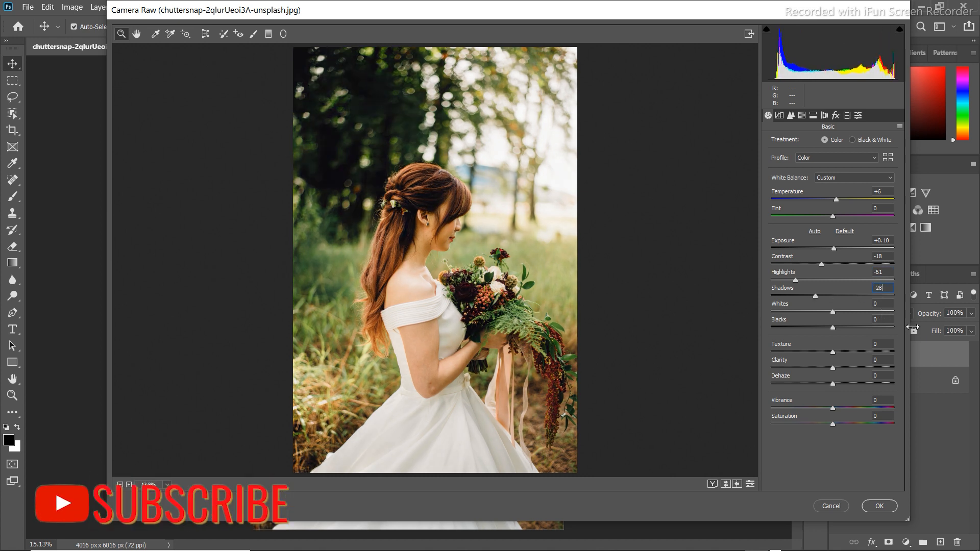
pyautogui.press('Tab')
pyautogui.write('-45')
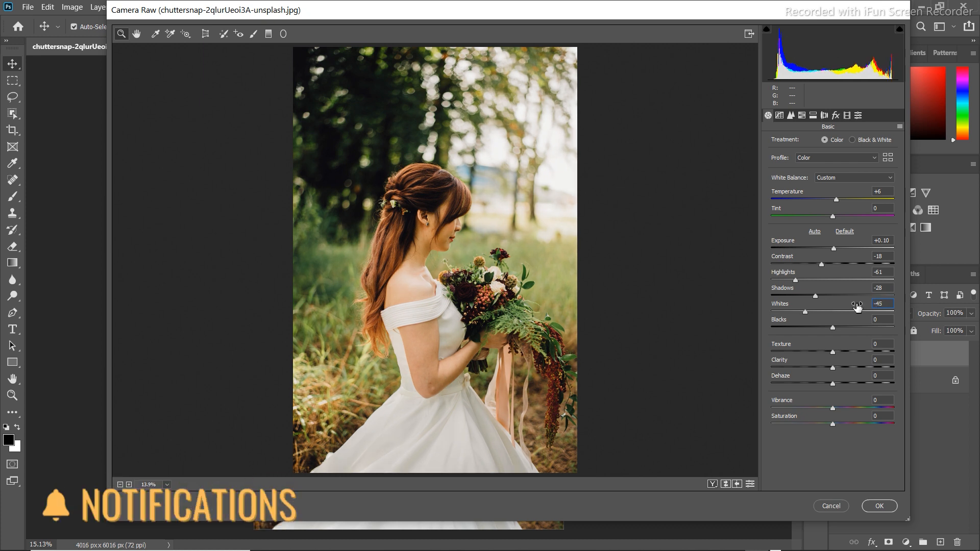
pyautogui.press('Tab')
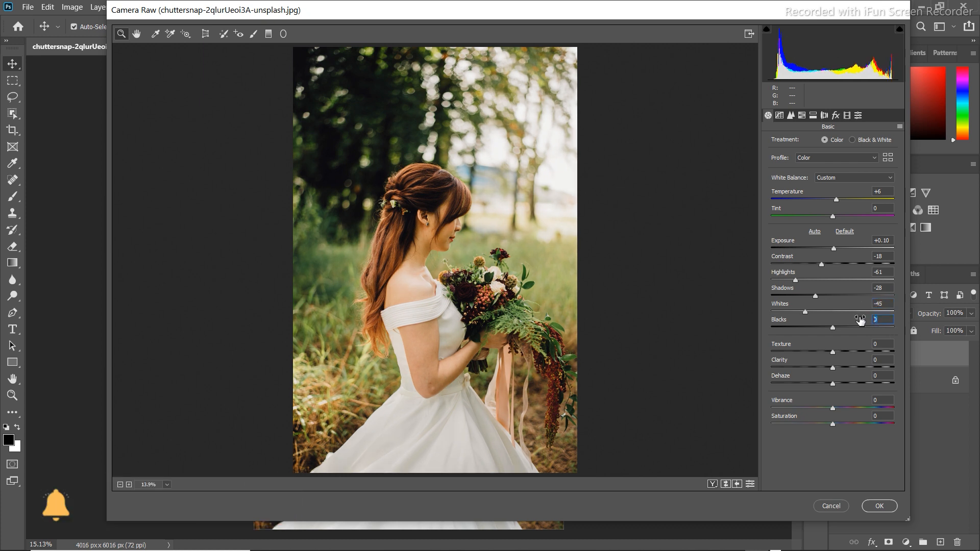
pyautogui.write('+7')
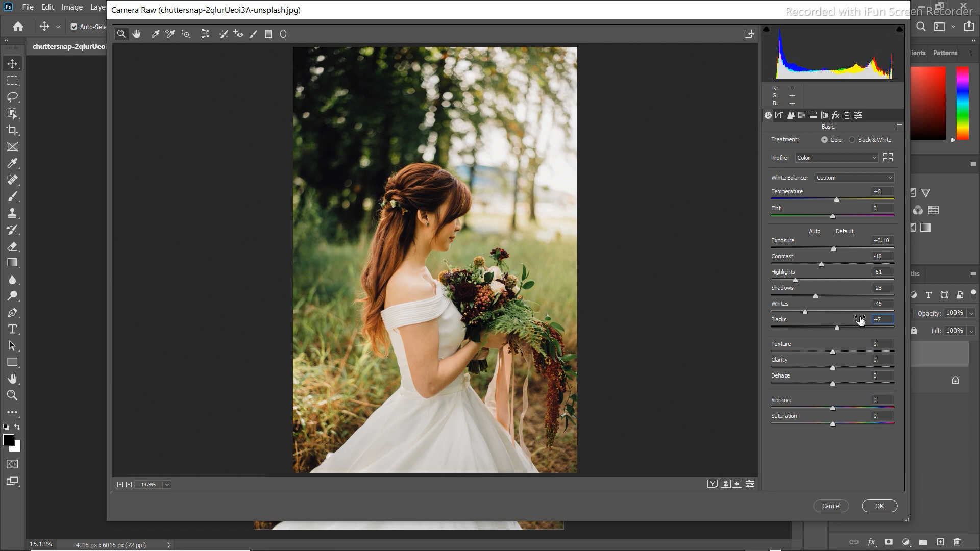
# Raise the photo's Clarity to +14 and Vibrance to +8
pyautogui.click(873, 363)
pyautogui.moveTo(872, 363); pyautogui.dragTo(851, 367)
pyautogui.write('+14')
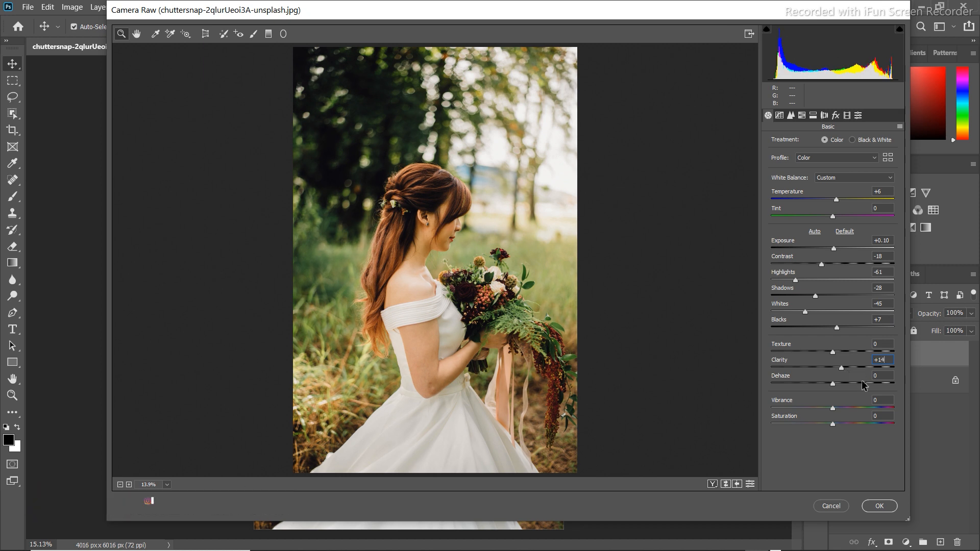
pyautogui.click(864, 402)
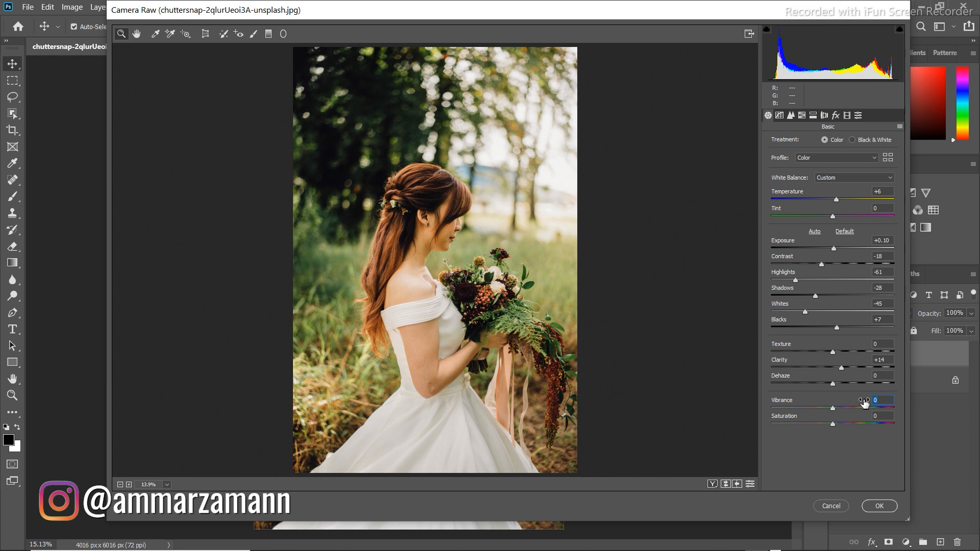
pyautogui.write('+8')
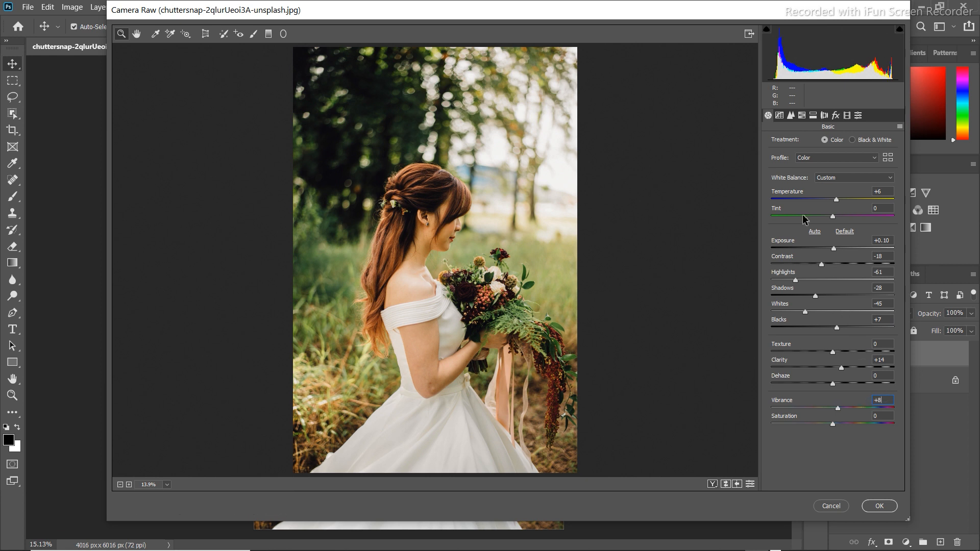
# In the HSL adjustments, shift the hue of Reds to +38 and Oranges to +26
pyautogui.click(812, 115)
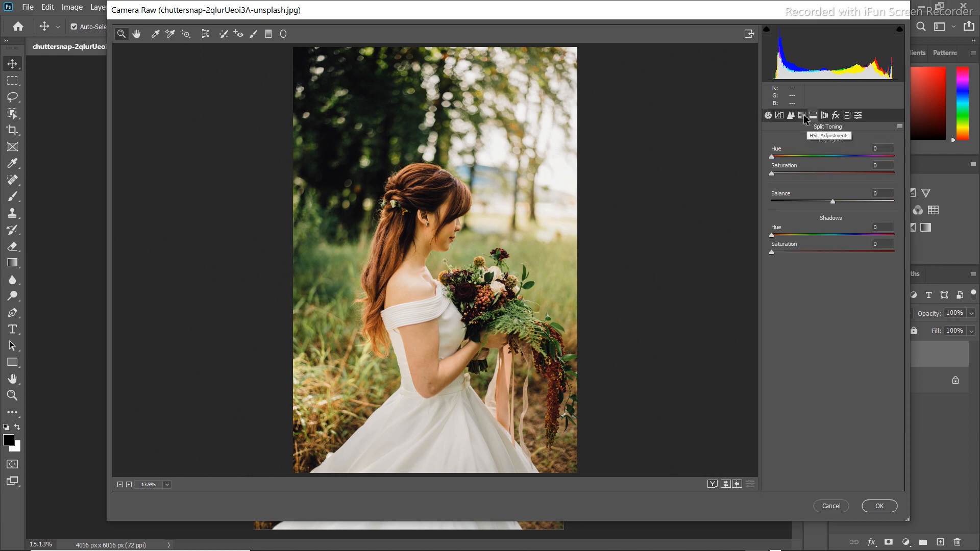
pyautogui.click(803, 115)
pyautogui.click(775, 143)
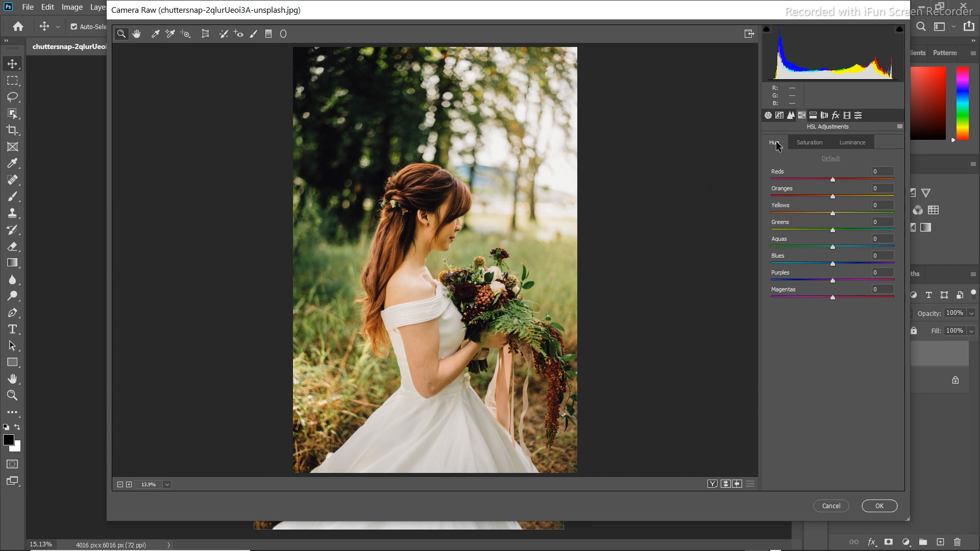
pyautogui.moveTo(833, 179); pyautogui.dragTo(862, 177)
pyautogui.click(876, 189)
pyautogui.write('26')
# Shift the HSL hue of Yellows to -56 and Greens to -85
pyautogui.press('Tab')
pyautogui.write('-56')
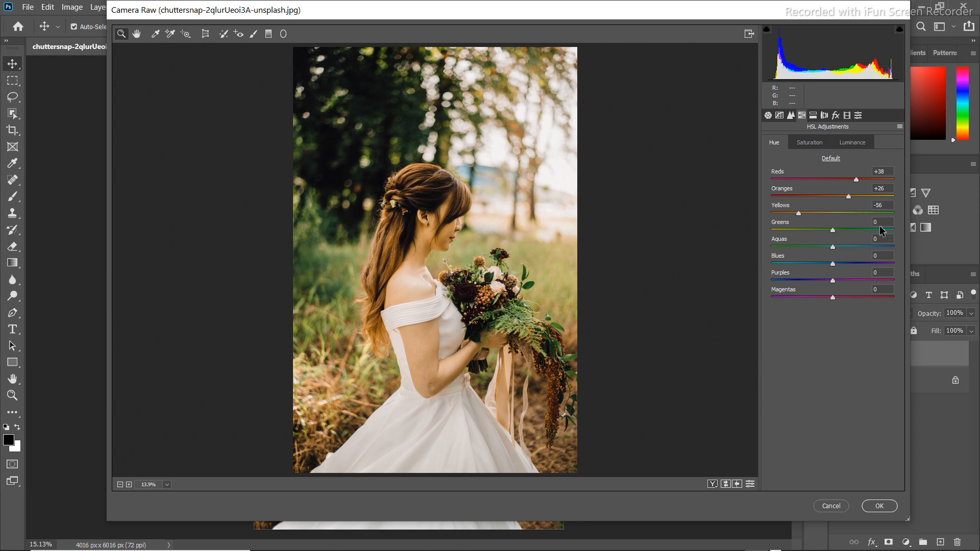
pyautogui.click(882, 222)
pyautogui.write('-85')
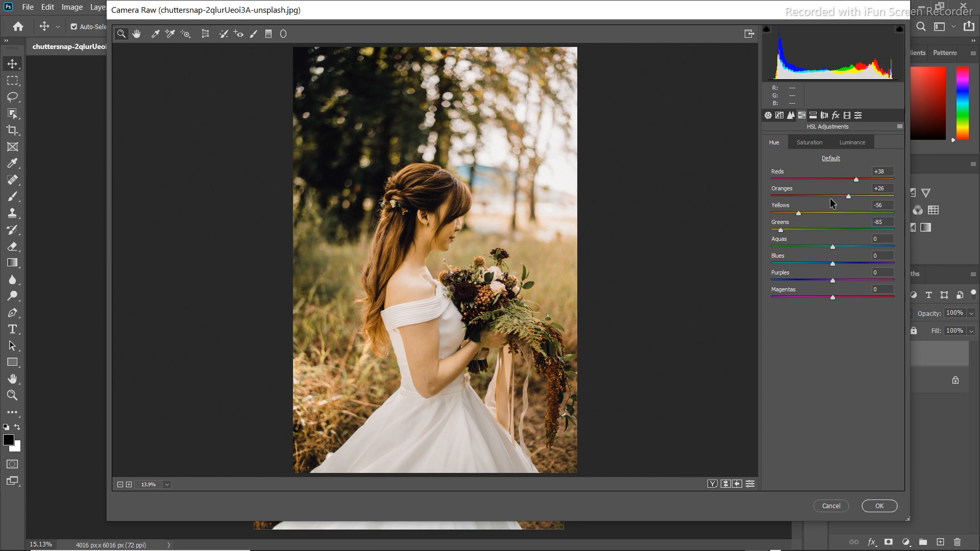
# Set the HSL saturation of Reds to +3 and Oranges to +27
pyautogui.click(802, 144)
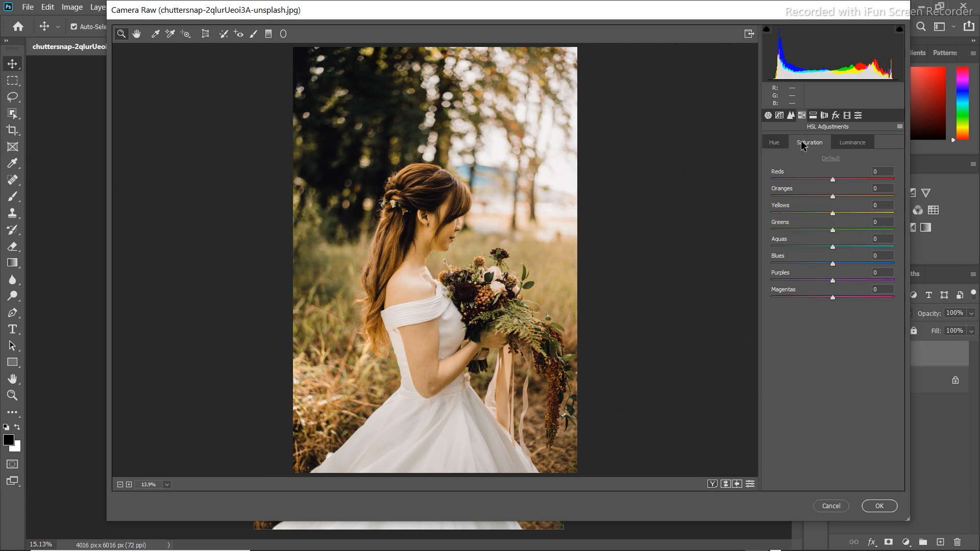
pyautogui.click(887, 173)
pyautogui.moveTo(868, 176); pyautogui.dragTo(869, 176)
pyautogui.click(886, 188)
pyautogui.write('27')
pyautogui.press('Return')
# Set the HSL saturation of Yellows to +22 and Greens to -77
pyautogui.click(880, 204)
pyautogui.write('22')
pyautogui.press('Return')
pyautogui.moveTo(891, 223); pyautogui.dragTo(863, 229)
pyautogui.write('-77')
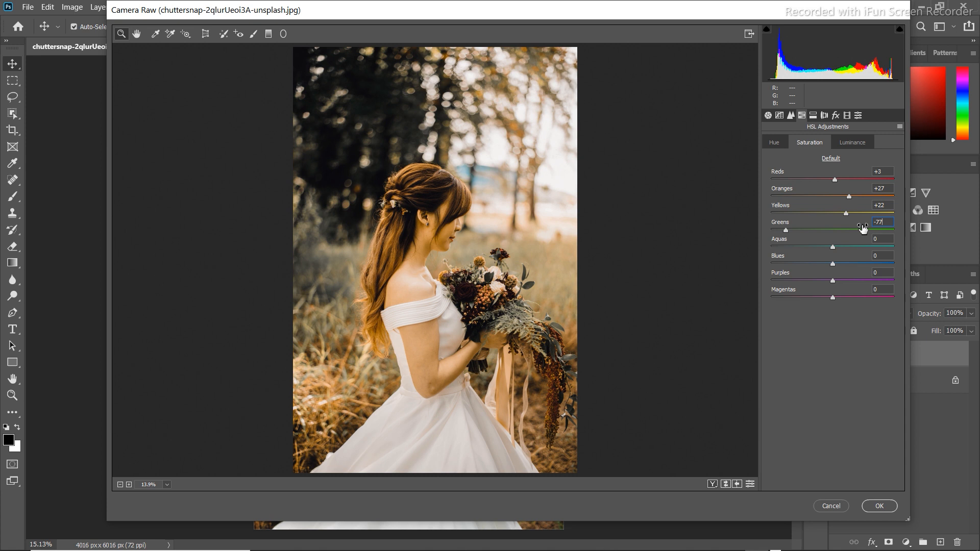
# Set the HSL luminance of Reds to -3 and Oranges to +12
pyautogui.click(841, 146)
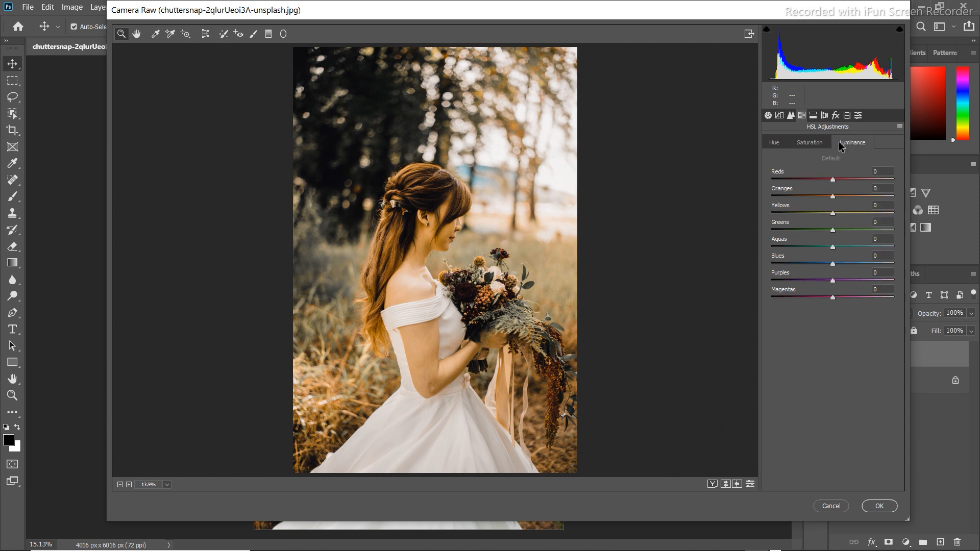
pyautogui.click(883, 171)
pyautogui.write('-3')
pyautogui.click(877, 187)
pyautogui.write('1')
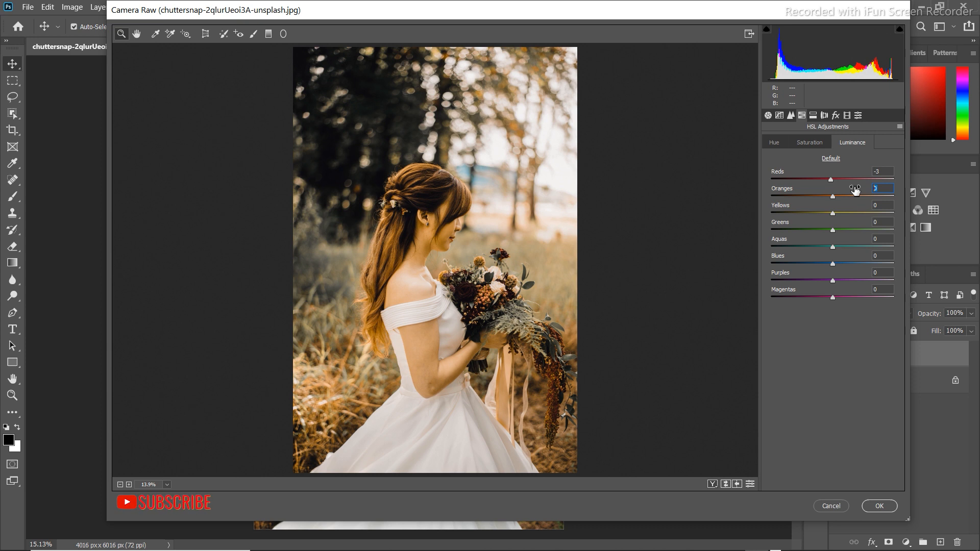
pyautogui.write('2')
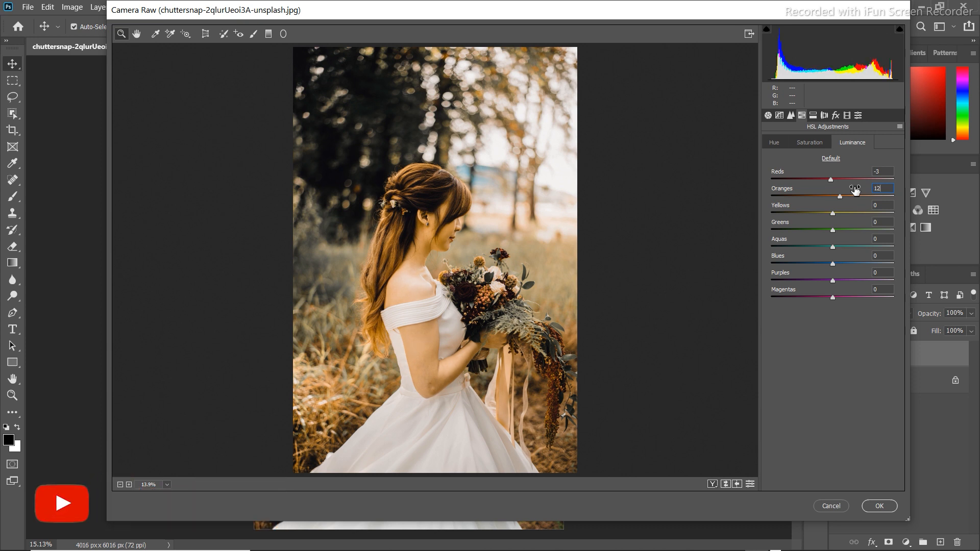
pyautogui.press('Return')
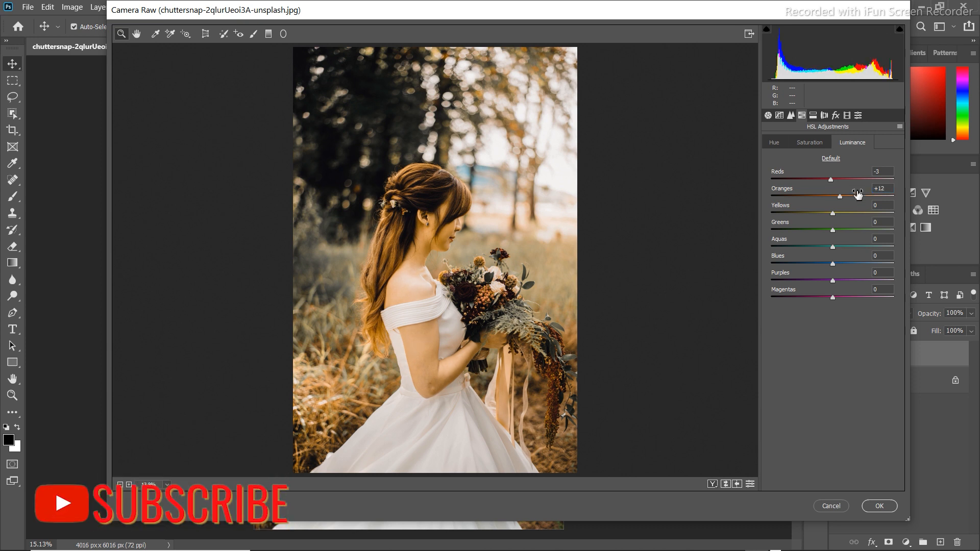
# Set the HSL luminance of Yellows to -11 and Greens to +12
pyautogui.click(888, 206)
pyautogui.doubleClick(888, 206)
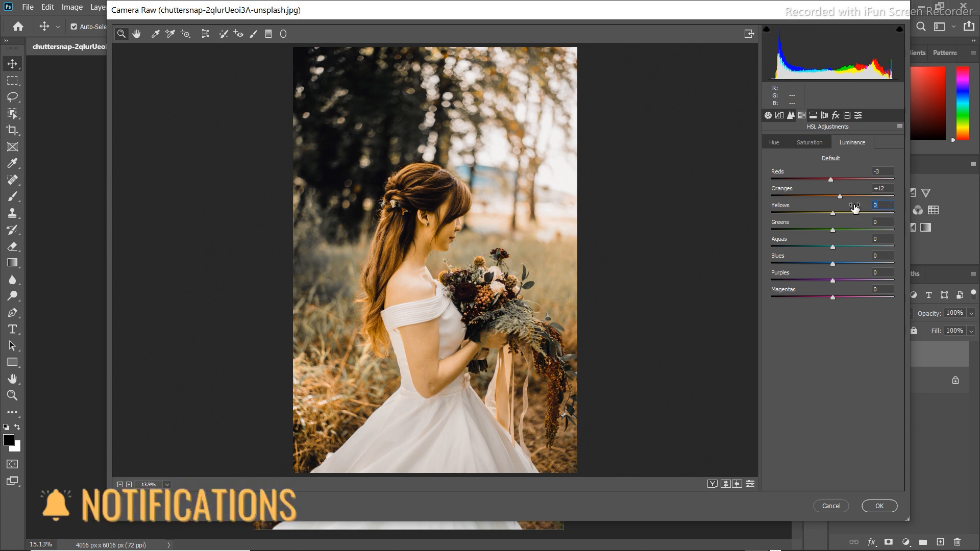
pyautogui.write('-1')
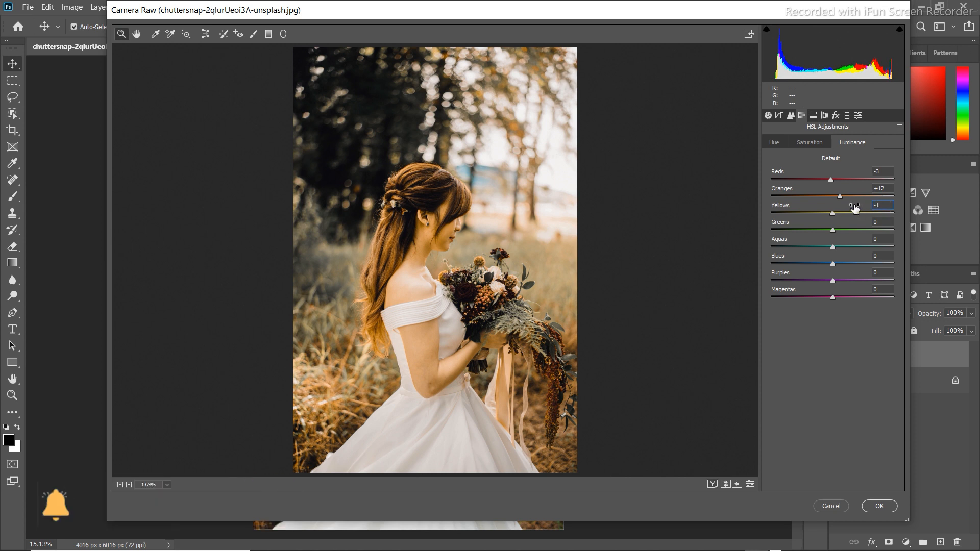
pyautogui.write('1')
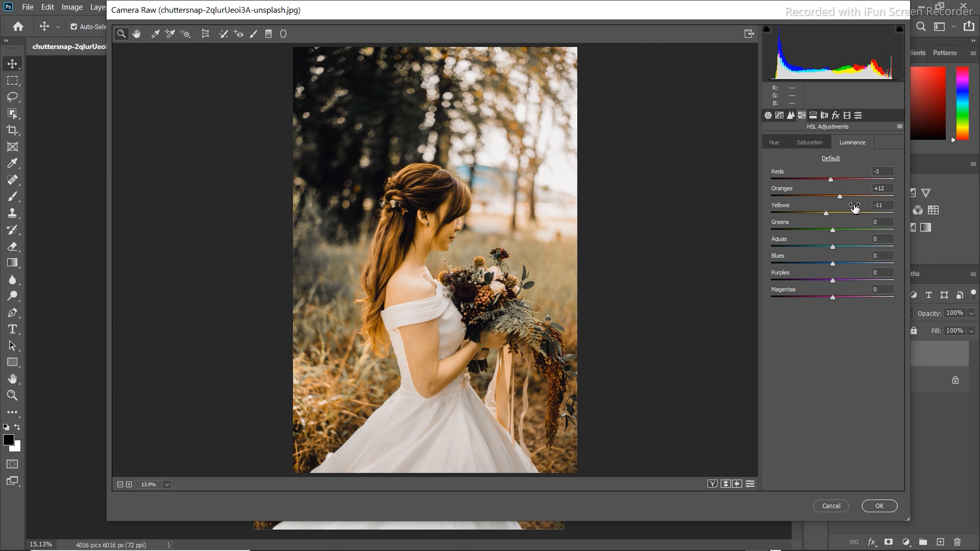
pyautogui.doubleClick(871, 225)
pyautogui.write('12')
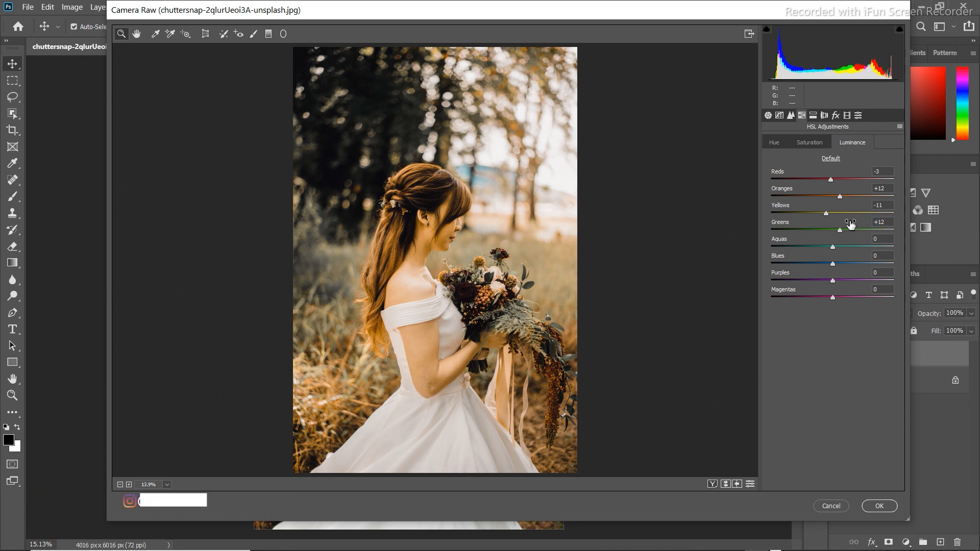
# Review the HSL hue adjustments and compare the photo before and after editing side by side
pyautogui.click(808, 145)
pyautogui.click(775, 143)
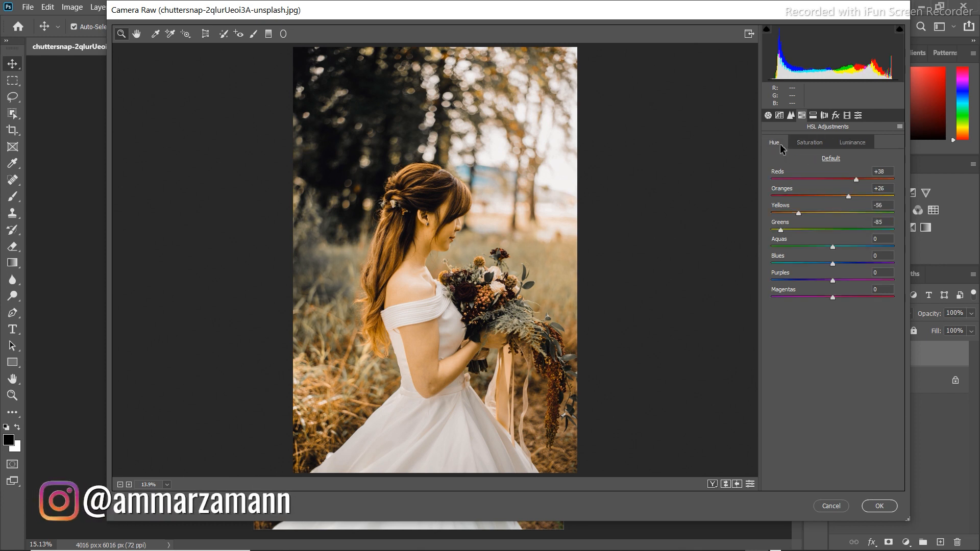
pyautogui.click(712, 483)
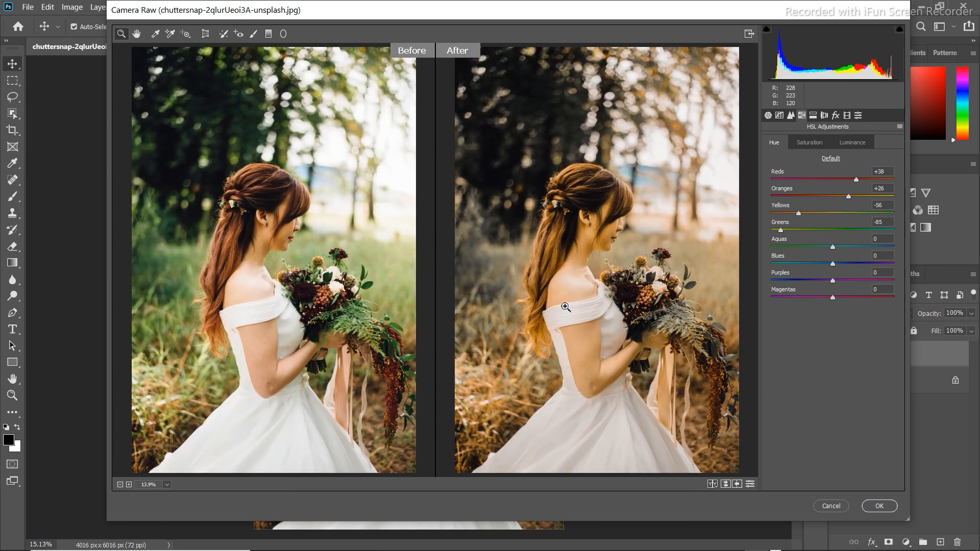
pyautogui.press('h')
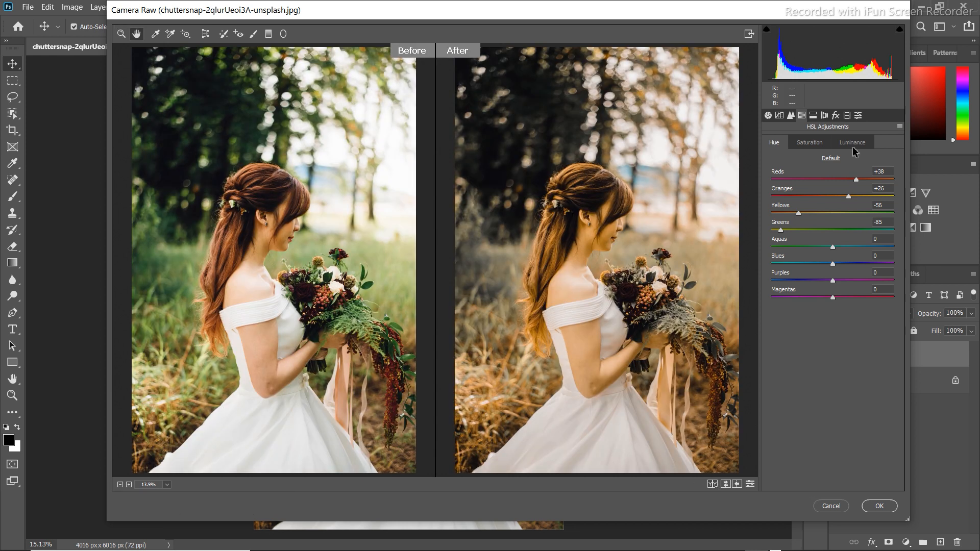
# Apply split toning to the highlights with Hue 41 and Saturation 11
pyautogui.click(791, 115)
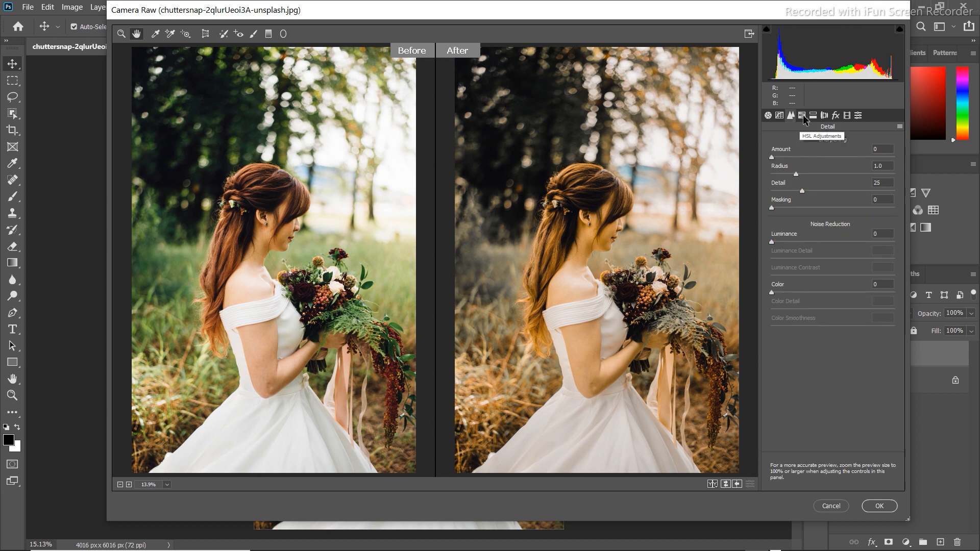
pyautogui.click(813, 115)
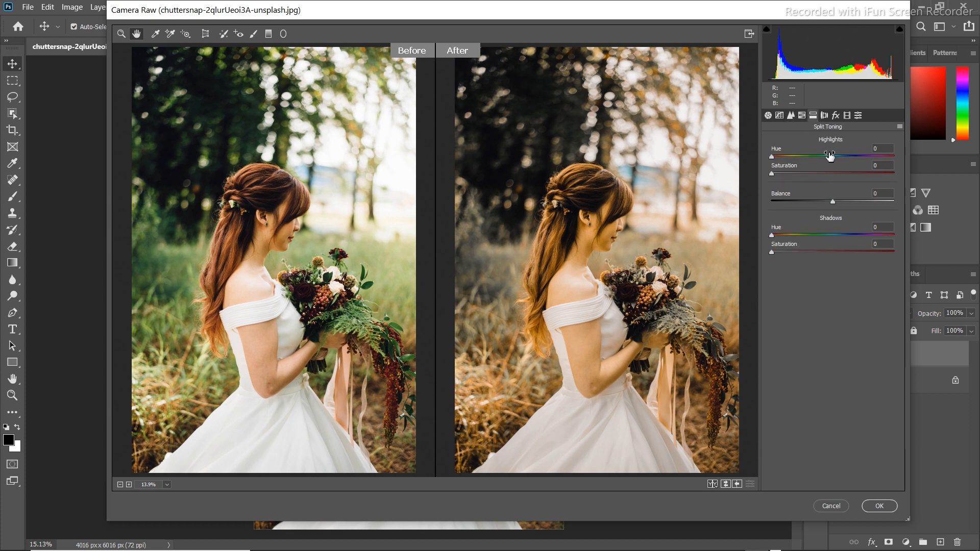
pyautogui.moveTo(882, 149); pyautogui.dragTo(861, 152)
pyautogui.write('41')
pyautogui.press('Tab')
pyautogui.write('11')
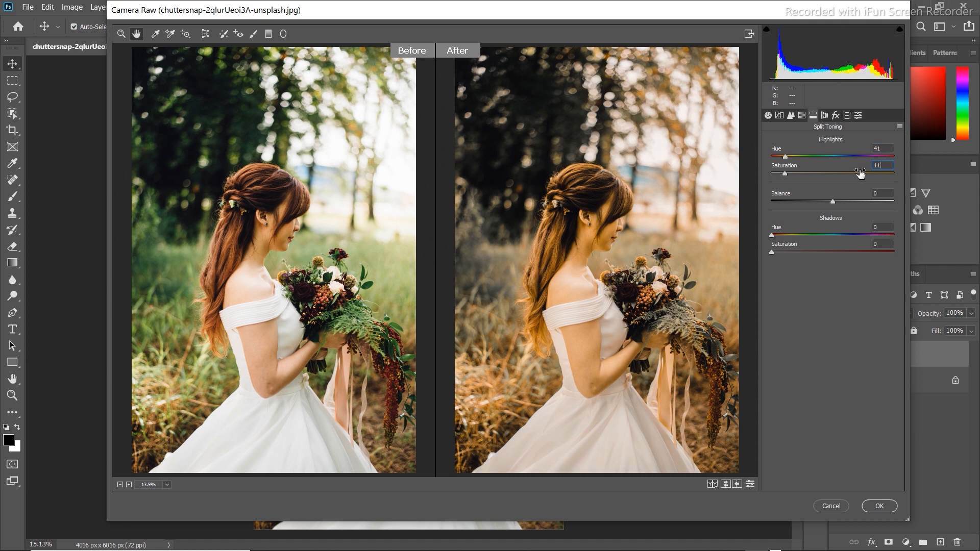
# Set the split toning Balance to +3 and tone the shadows with Hue 41 and Saturation 5
pyautogui.press('Tab')
pyautogui.write('3')
pyautogui.press('Tab')
pyautogui.write('41')
pyautogui.press('Tab')
pyautogui.write('5')
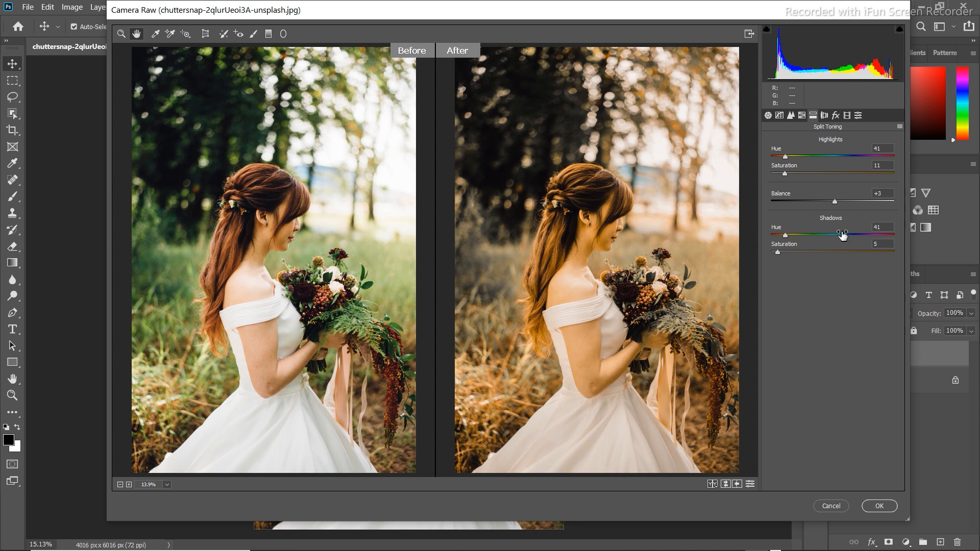
# Darken the photo's corners with a lens correction vignetting amount of -43
pyautogui.click(824, 116)
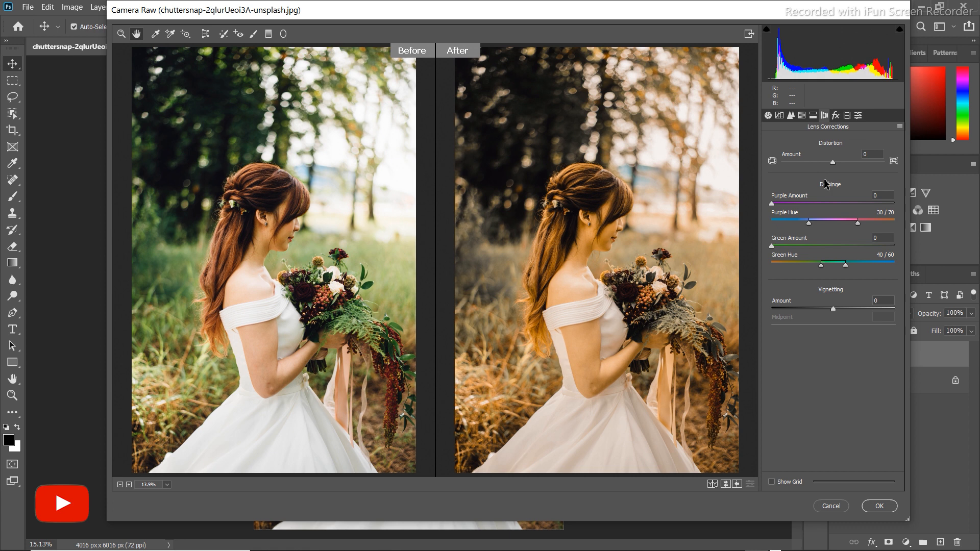
pyautogui.click(879, 300)
pyautogui.write('-43')
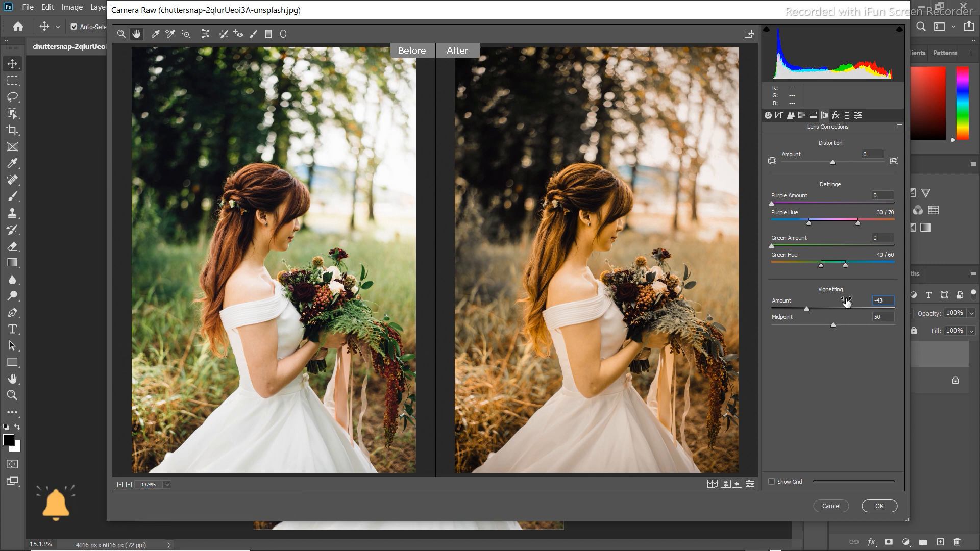
# Add film grain to the photo with an Amount of 23
pyautogui.click(838, 116)
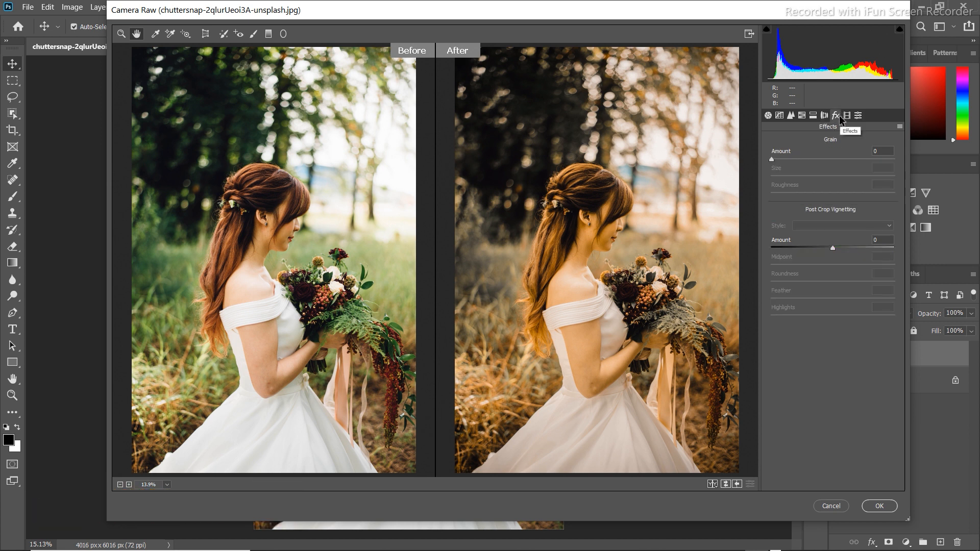
pyautogui.click(889, 151)
pyautogui.moveTo(851, 155); pyautogui.dragTo(865, 158)
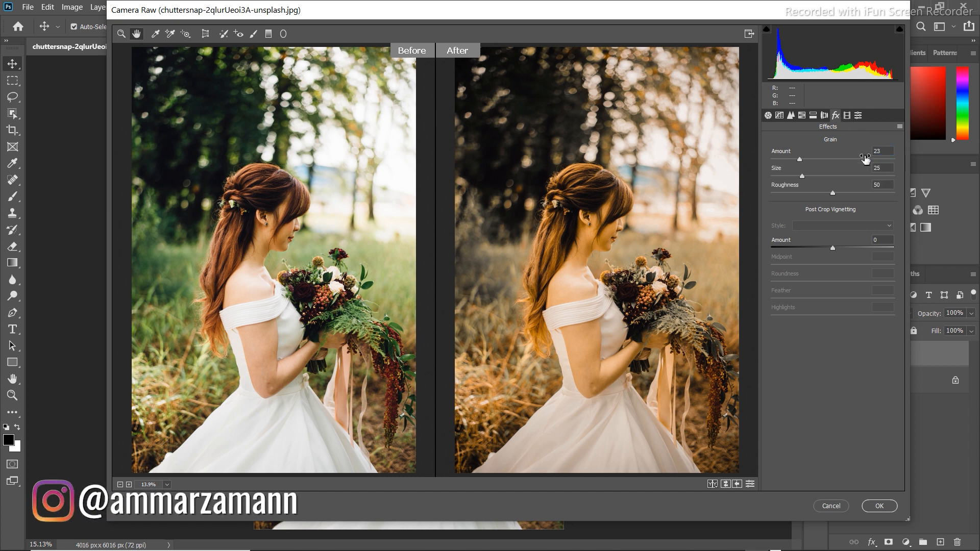
# Calibrate the colors with a shadows Tint of +7 and a Red Primary Hue of -11
pyautogui.click(847, 116)
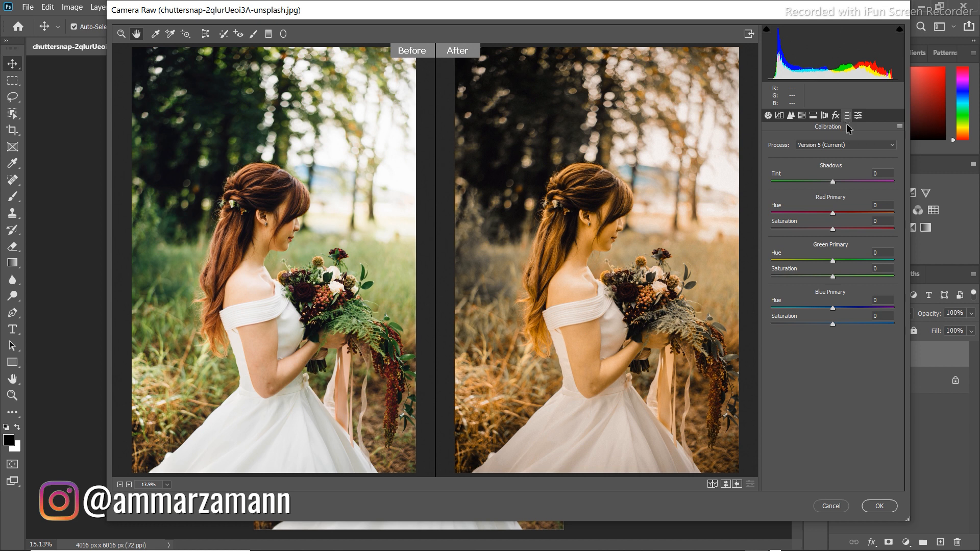
pyautogui.click(883, 173)
pyautogui.write('7')
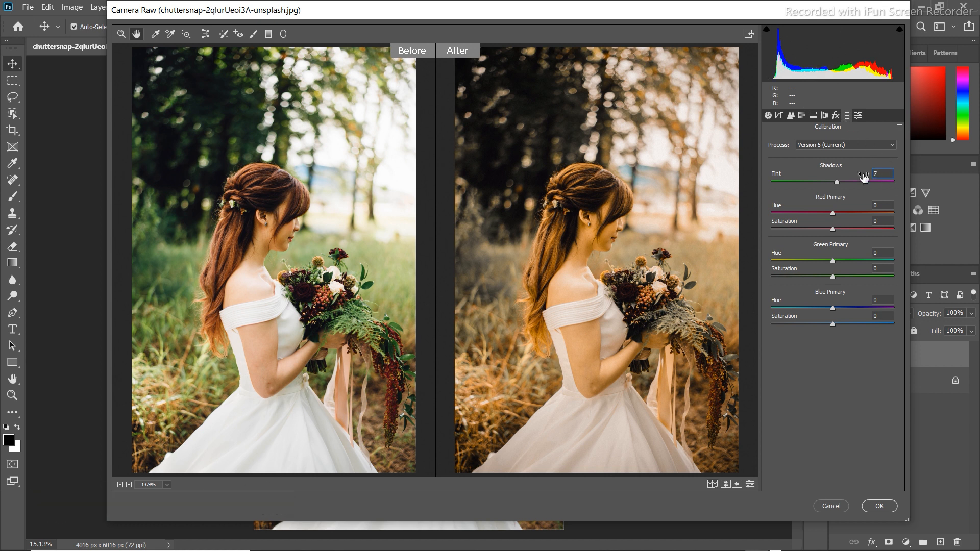
pyautogui.click(885, 204)
pyautogui.moveTo(885, 205); pyautogui.dragTo(871, 208)
pyautogui.write('11')
pyautogui.write('-')
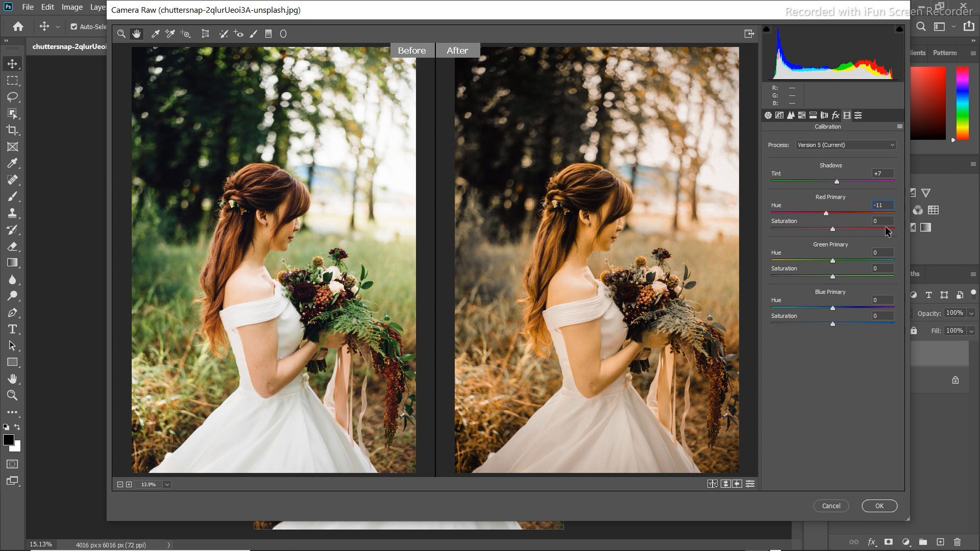
# Set the calibration's Red Primary Saturation to -13 and the Green Primary Saturation to -3
pyautogui.click(885, 229)
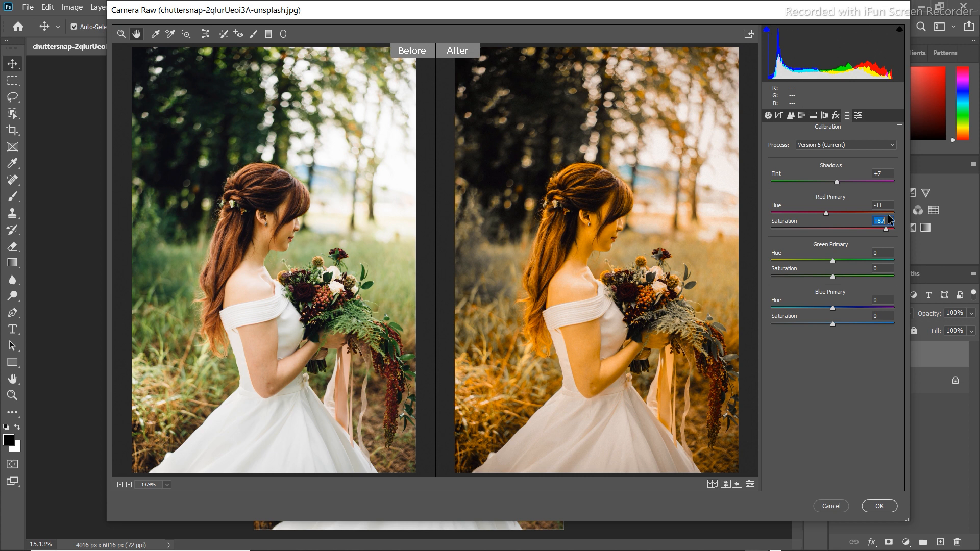
pyautogui.write('-13')
pyautogui.click(860, 272)
pyautogui.write('-3')
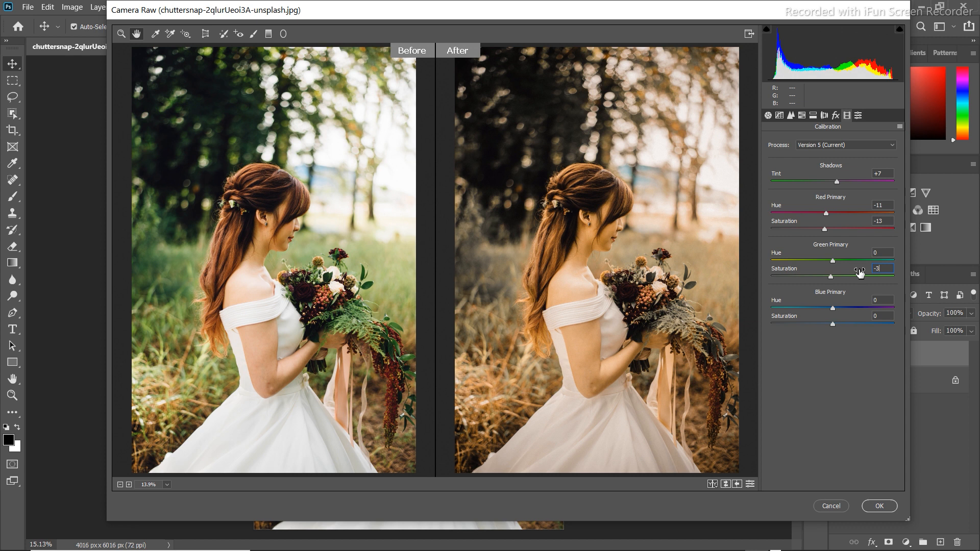
# Set the calibration's Blue Primary Hue to -47 and its Saturation to -3
pyautogui.click(883, 301)
pyautogui.write('-47')
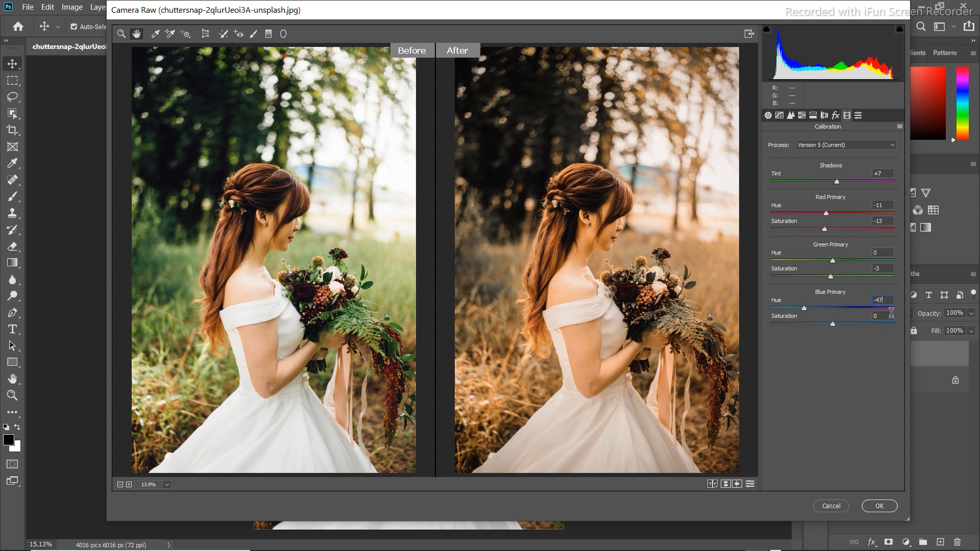
pyautogui.click(890, 314)
pyautogui.write('-3')
# Set the sharpening Amount to 16, with noise reduction of 12 for Luminance and 1 for Color
pyautogui.click(791, 115)
pyautogui.write('16')
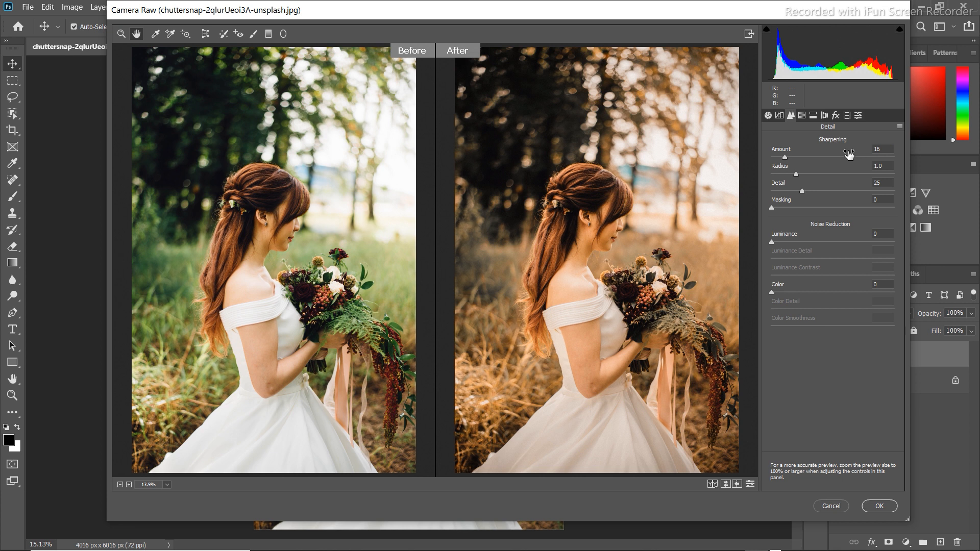
pyautogui.moveTo(858, 236); pyautogui.dragTo(869, 236)
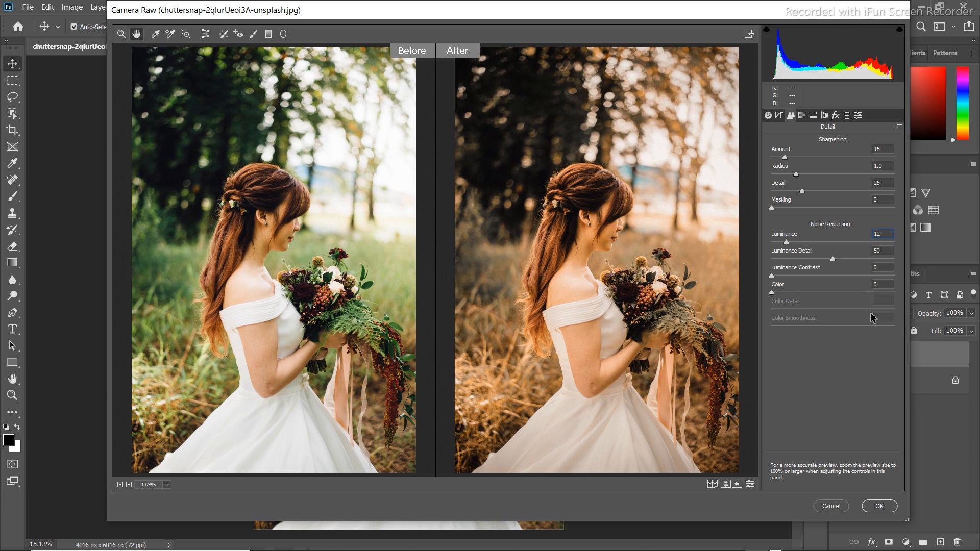
pyautogui.moveTo(866, 287); pyautogui.dragTo(868, 288)
# Add four control points along the RGB point tone curve and raise its black point to fade the shadows
pyautogui.click(779, 115)
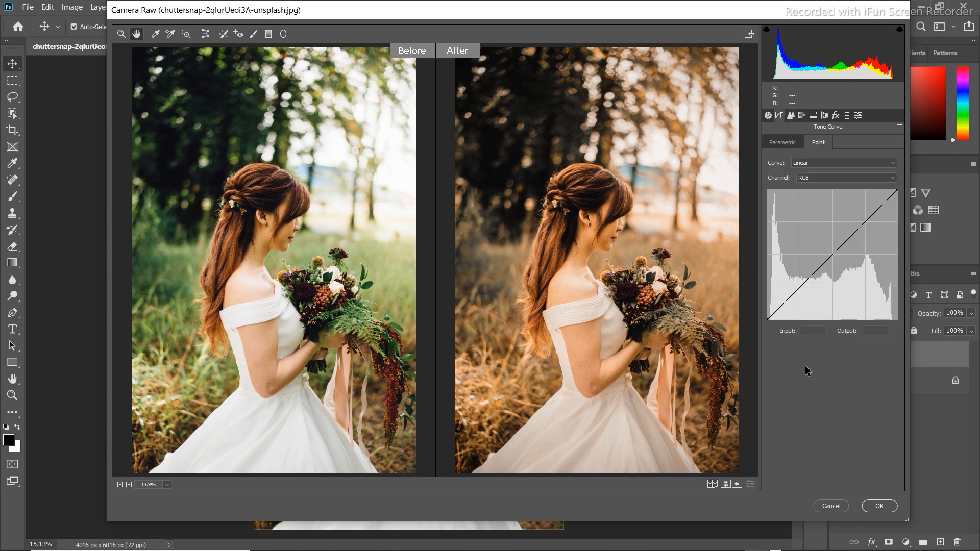
pyautogui.click(784, 305)
pyautogui.click(803, 291)
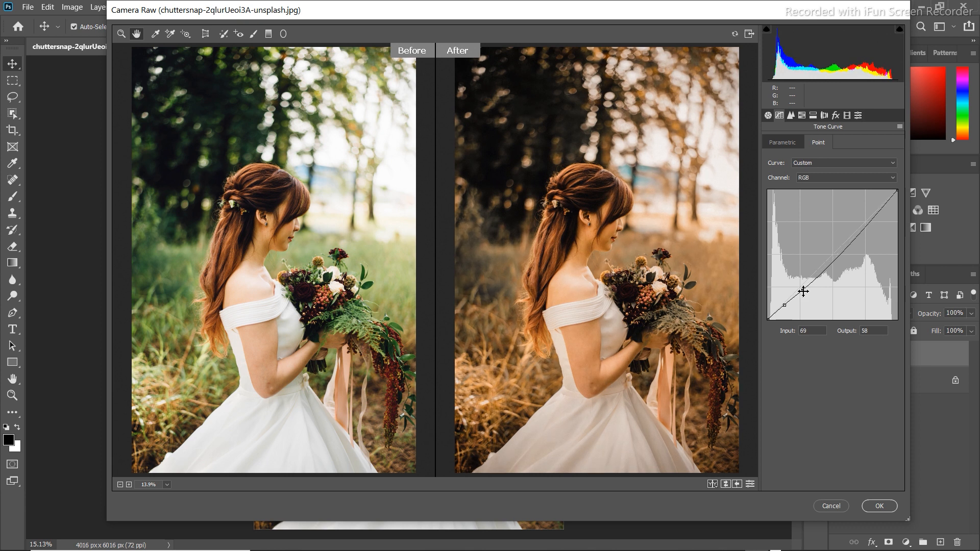
pyautogui.click(834, 262)
pyautogui.click(868, 226)
pyautogui.click(771, 320)
pyautogui.moveTo(771, 320); pyautogui.dragTo(747, 310)
# Fine-tune the RGB curve points to input/output 68/60, 130/124 and 196/186, and lower the white point to output 239
pyautogui.click(803, 290)
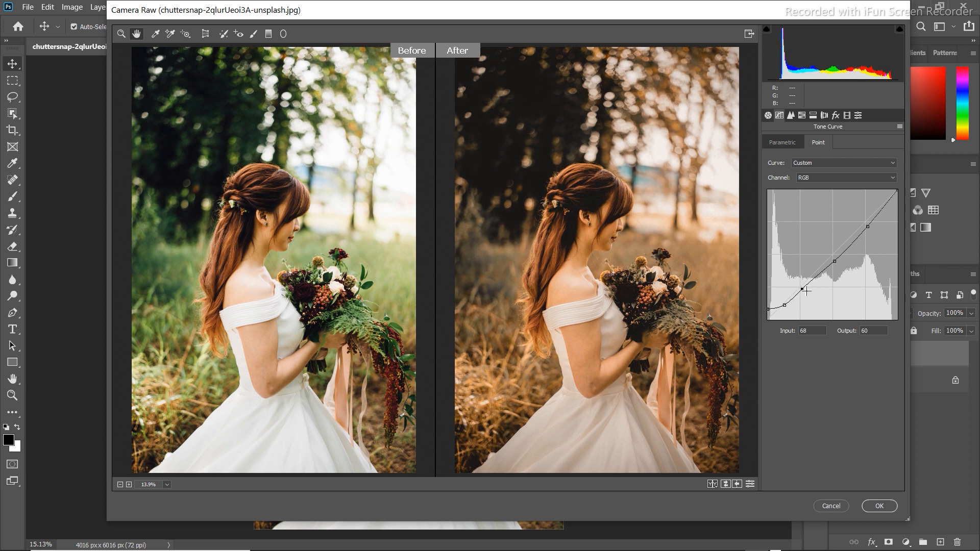
pyautogui.click(833, 257)
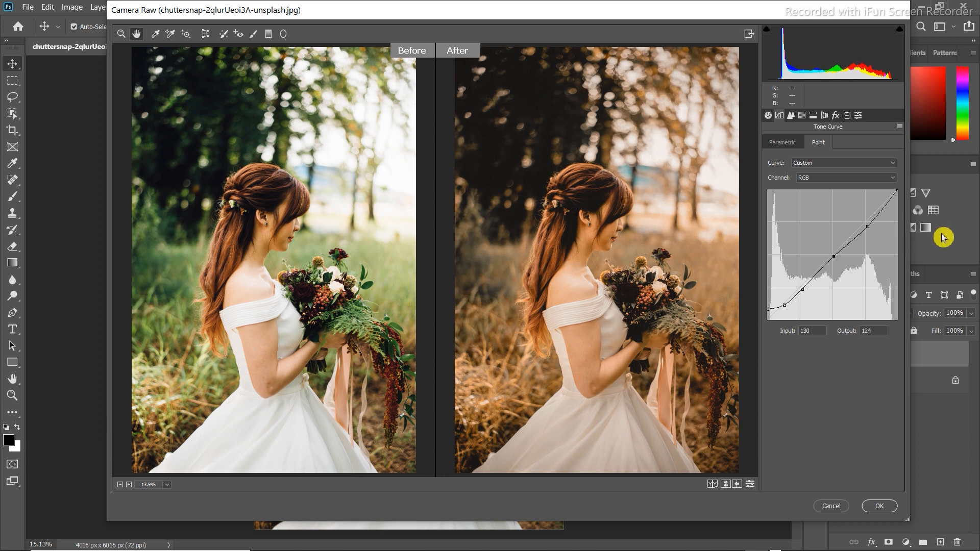
pyautogui.click(868, 226)
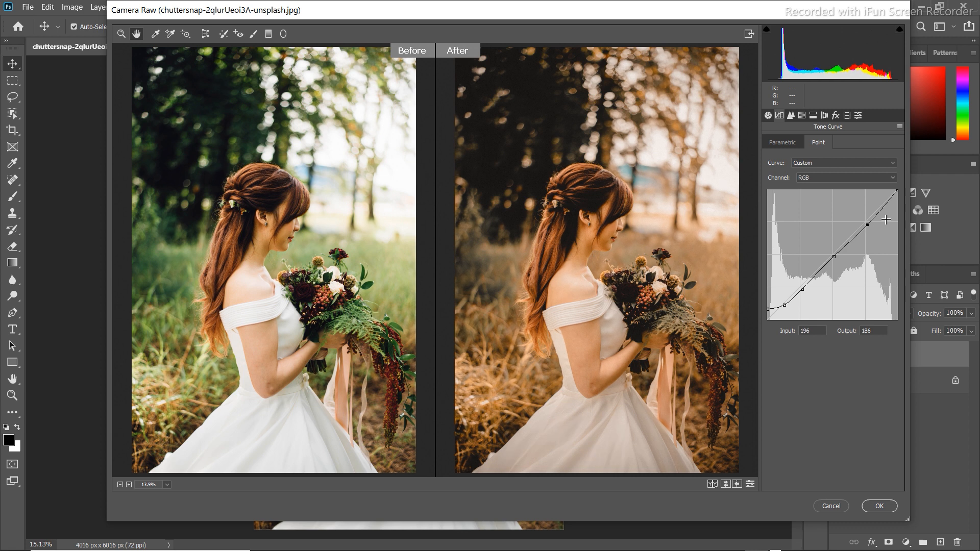
pyautogui.moveTo(899, 193); pyautogui.dragTo(900, 199)
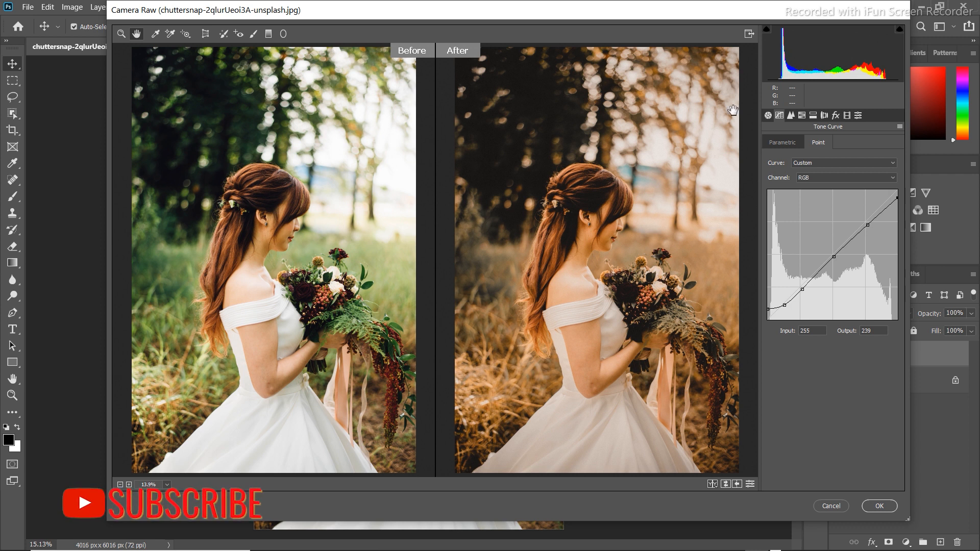
# Set the white balance Temperature to +4
pyautogui.click(769, 116)
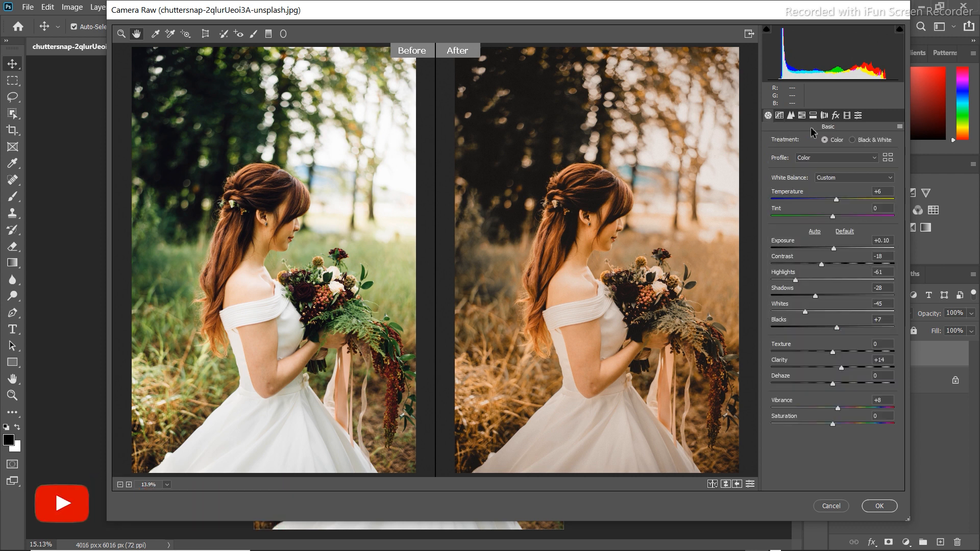
pyautogui.click(838, 202)
pyautogui.moveTo(837, 202); pyautogui.dragTo(836, 203)
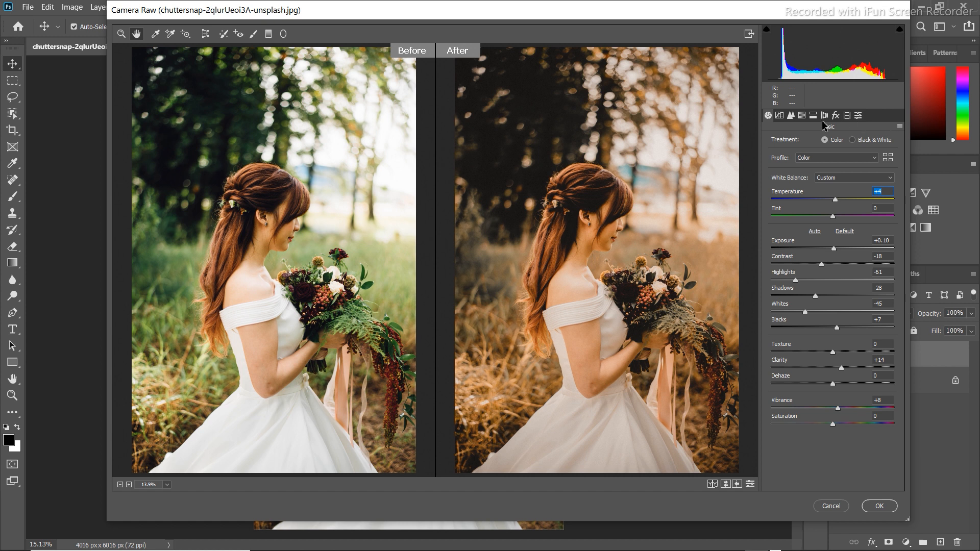
# Review the tone curve, detail, lens correction, grain and calibration adjustments
pyautogui.click(779, 115)
pyautogui.click(791, 116)
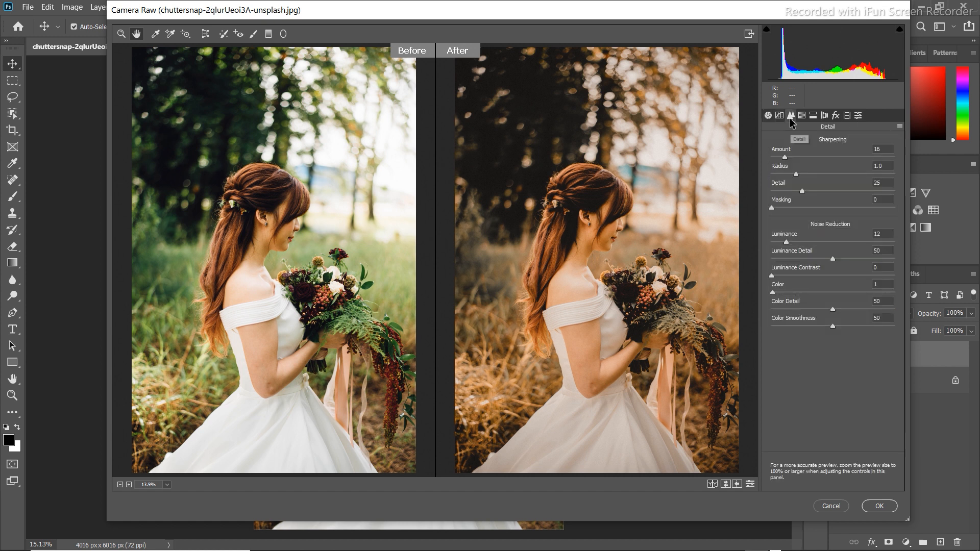
pyautogui.click(824, 116)
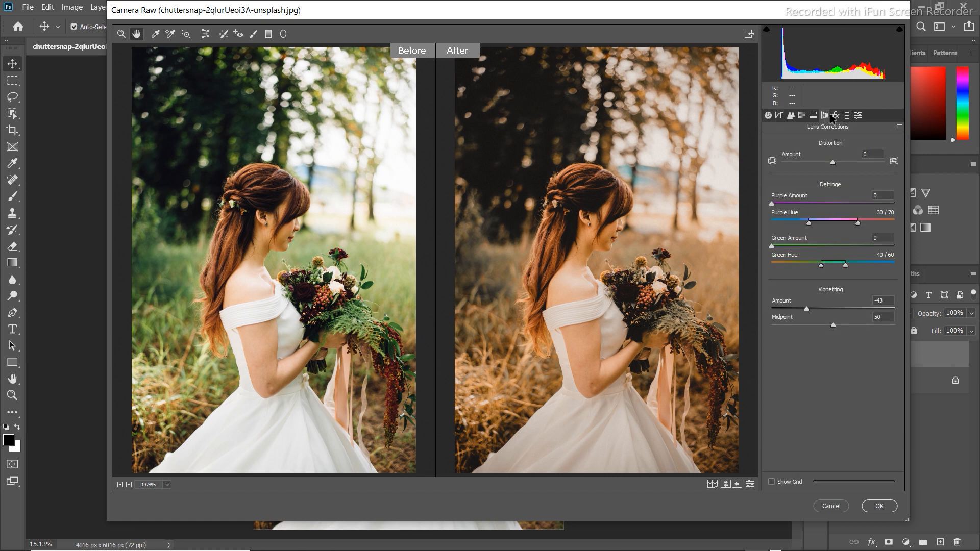
pyautogui.click(835, 116)
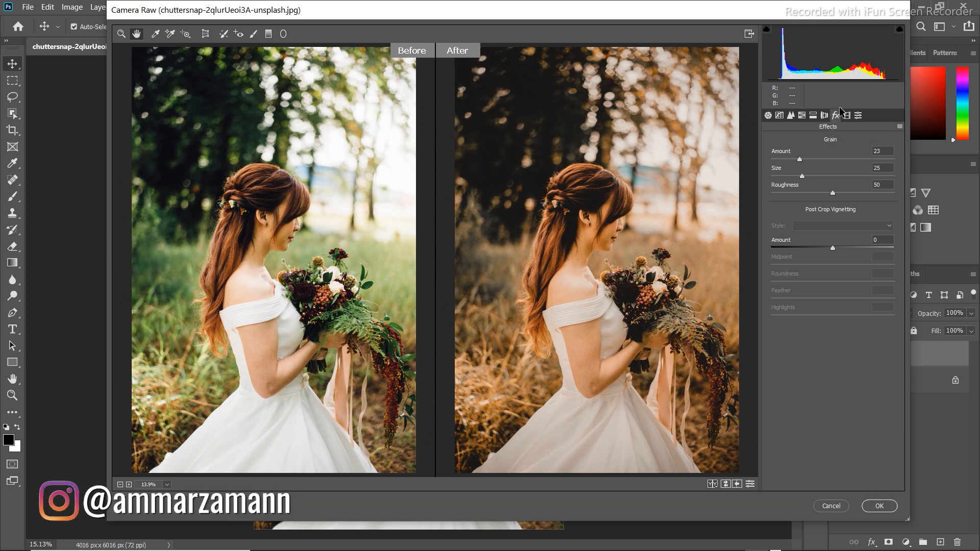
pyautogui.click(848, 122)
# Start saving the Camera Raw settings as a preset, excluding White Balance and Dehaze
pyautogui.click(858, 121)
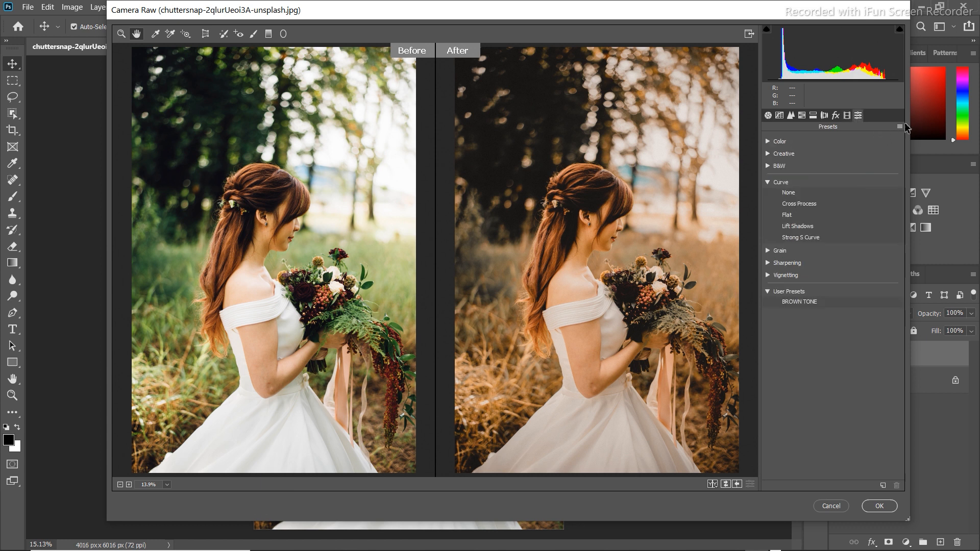
pyautogui.click(897, 128)
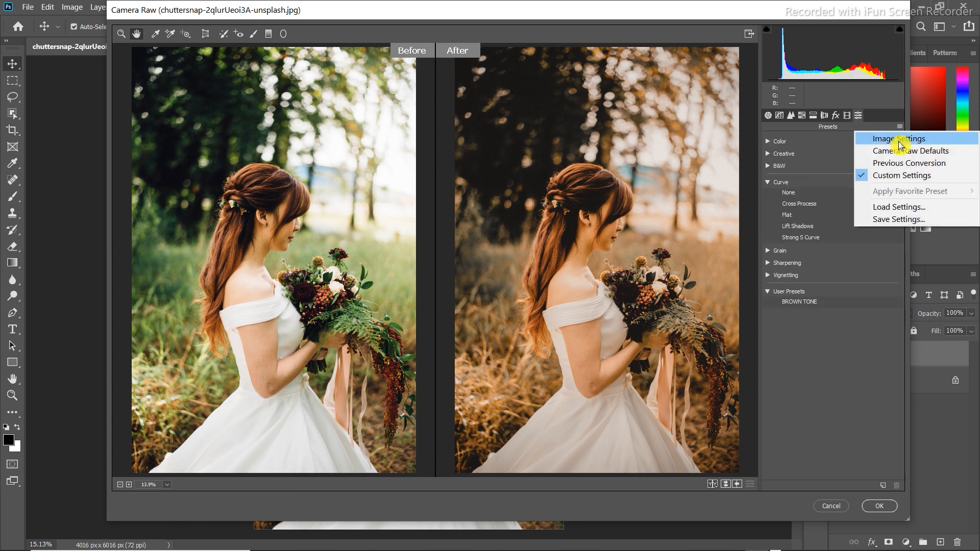
pyautogui.click(884, 220)
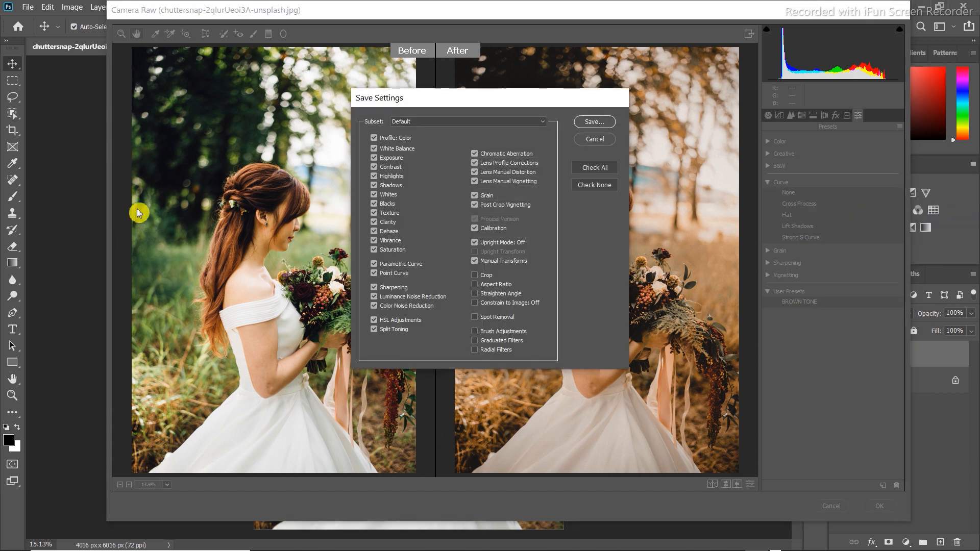
pyautogui.click(376, 149)
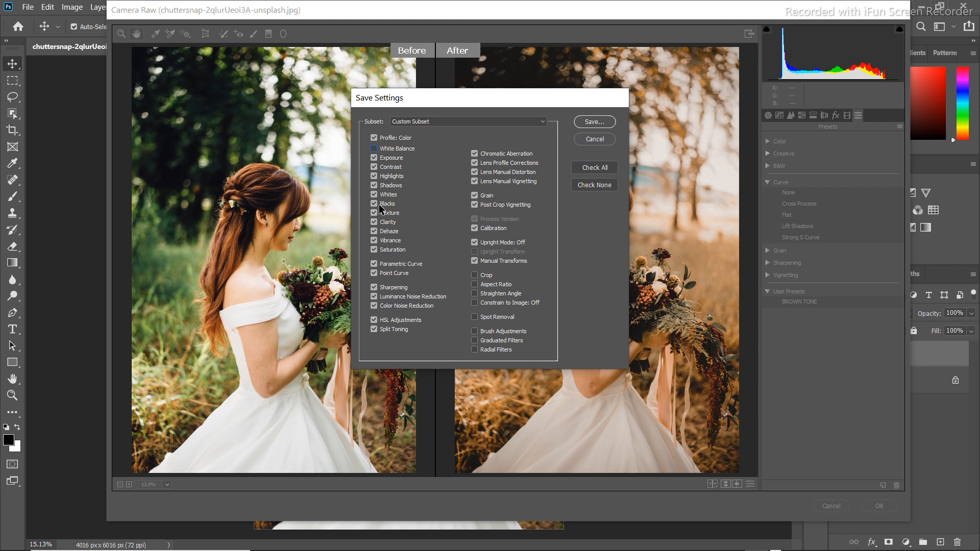
pyautogui.click(374, 232)
# Save the settings as an XMP preset named Cinematic Wedding in the LUTS folder
pyautogui.click(593, 123)
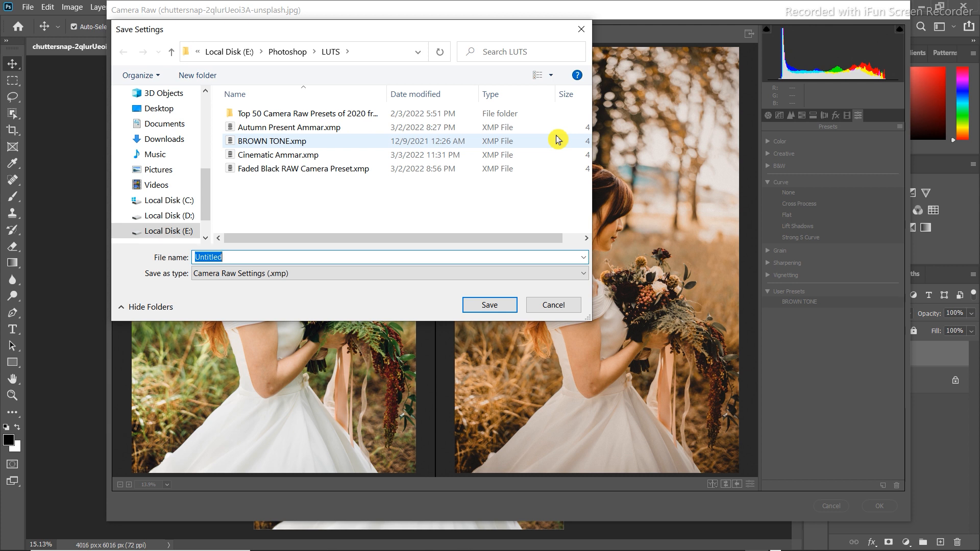
pyautogui.write('Cinema')
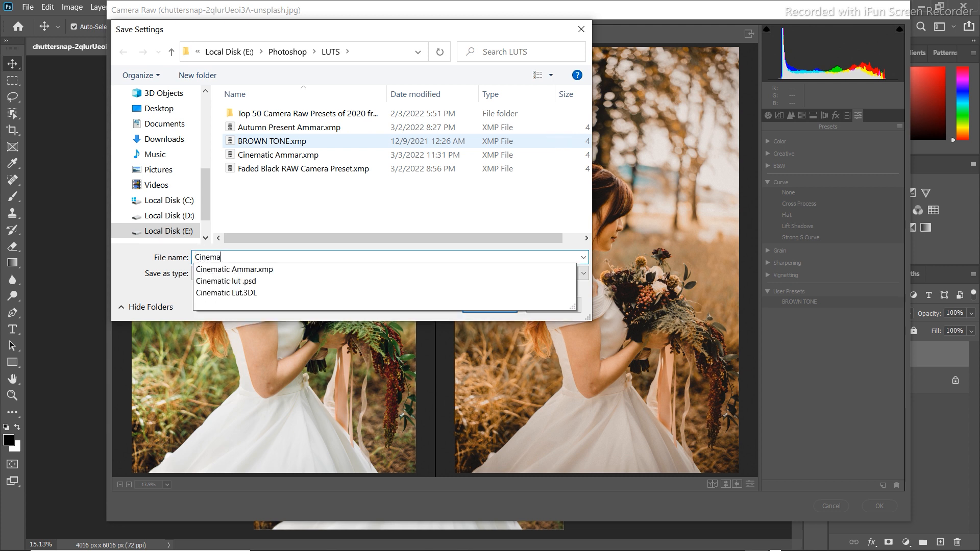
pyautogui.write('tic Wedding')
pyautogui.click(491, 306)
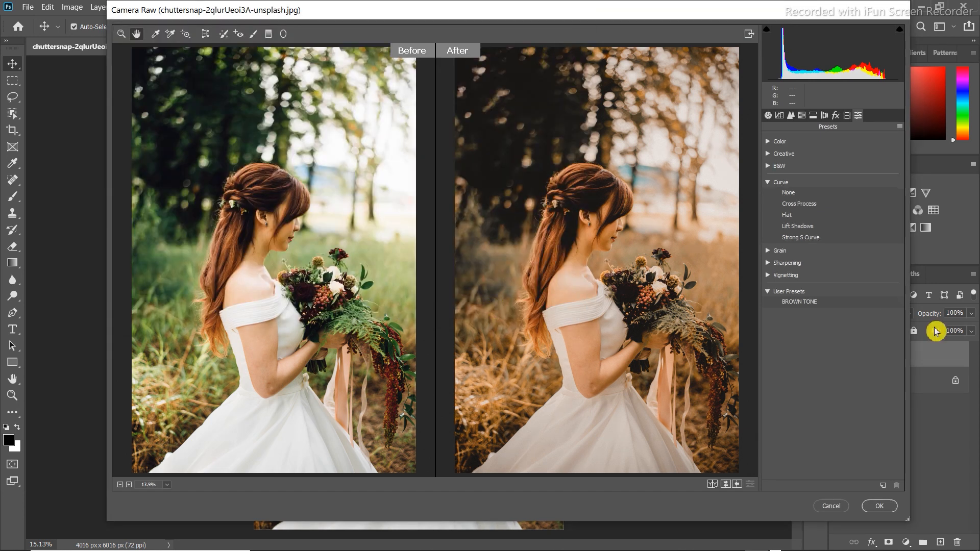
# Apply the Camera Raw adjustments to Layer 1 and toggle its visibility to compare before and after
pyautogui.click(878, 506)
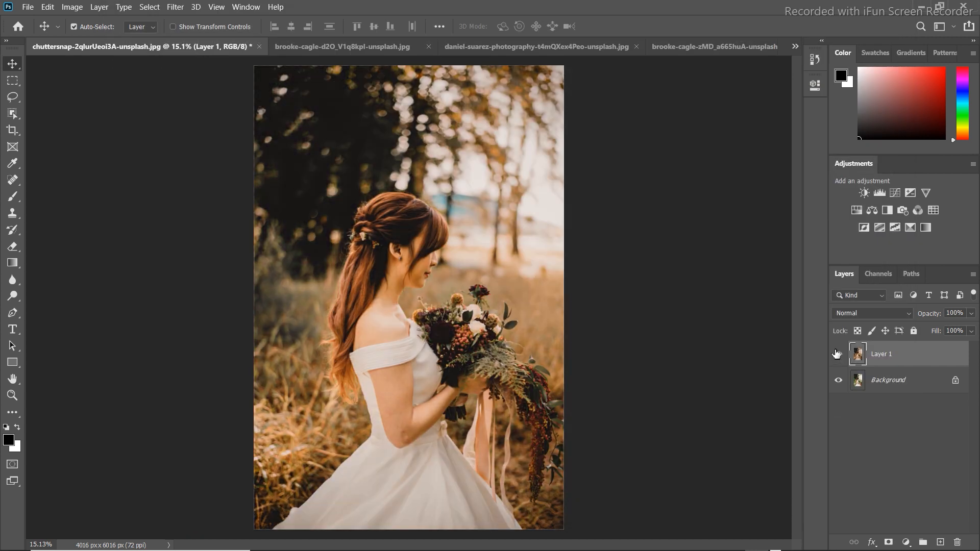
pyautogui.click(837, 354)
pyautogui.click(837, 353)
# Open the Camera Raw filter on the wedding couple photo and load the Cinematic Wedding.xmp settings
pyautogui.click(362, 52)
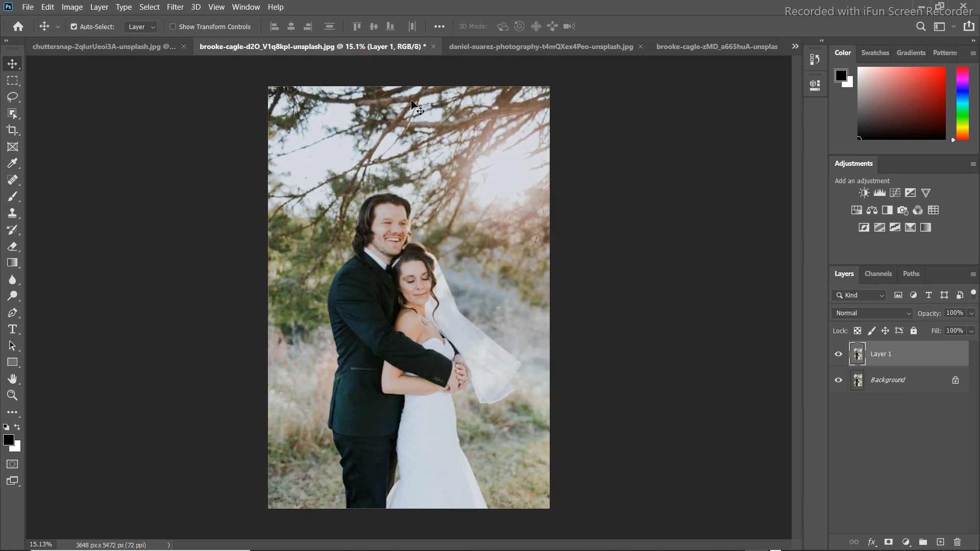
pyautogui.click(175, 6)
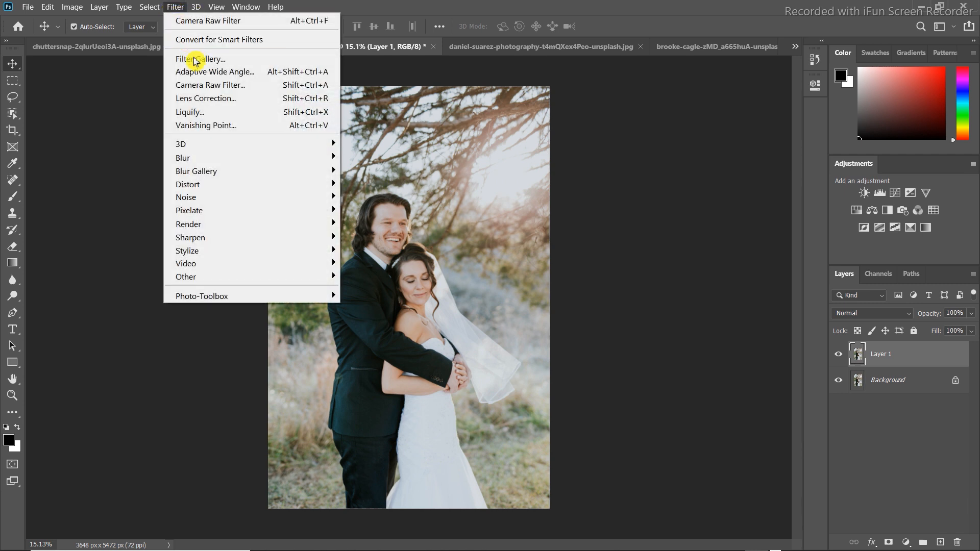
pyautogui.click(198, 85)
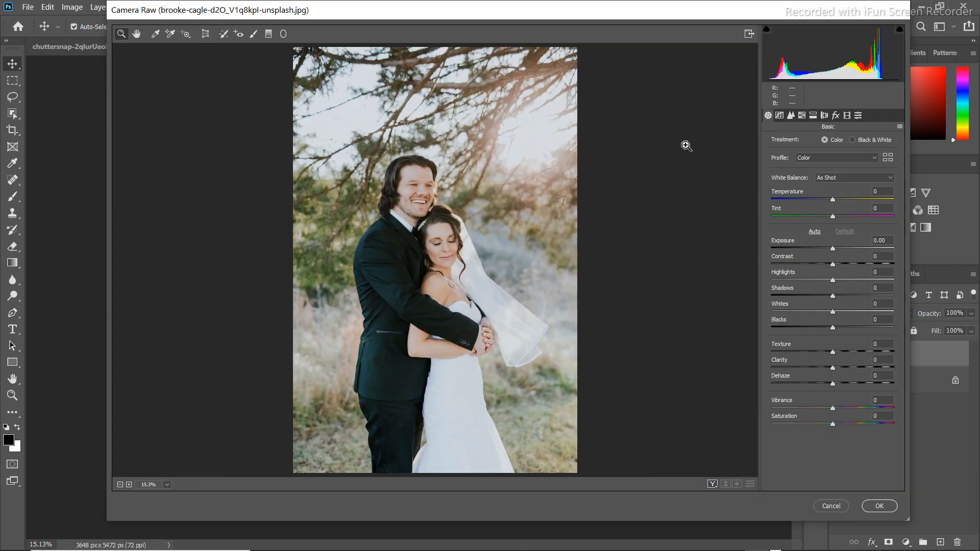
pyautogui.click(900, 127)
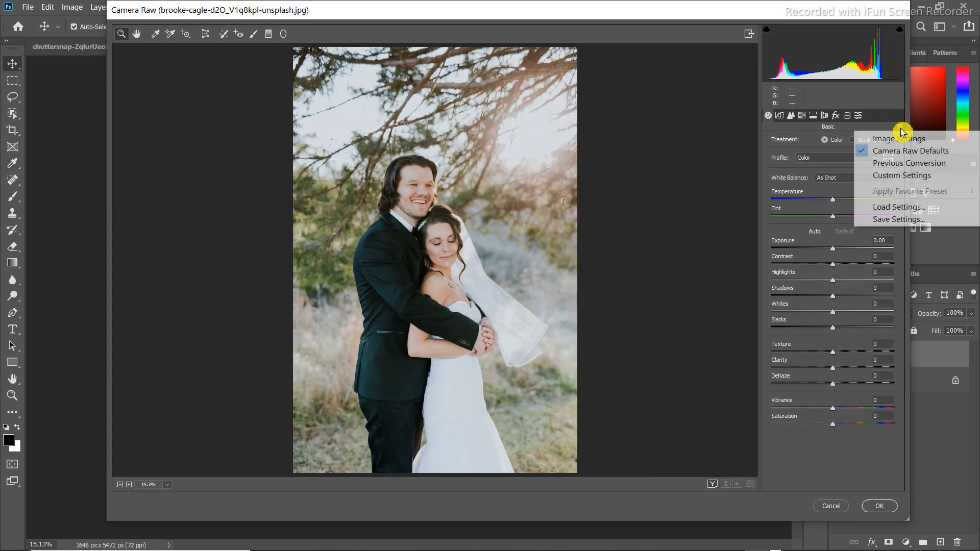
pyautogui.click(897, 209)
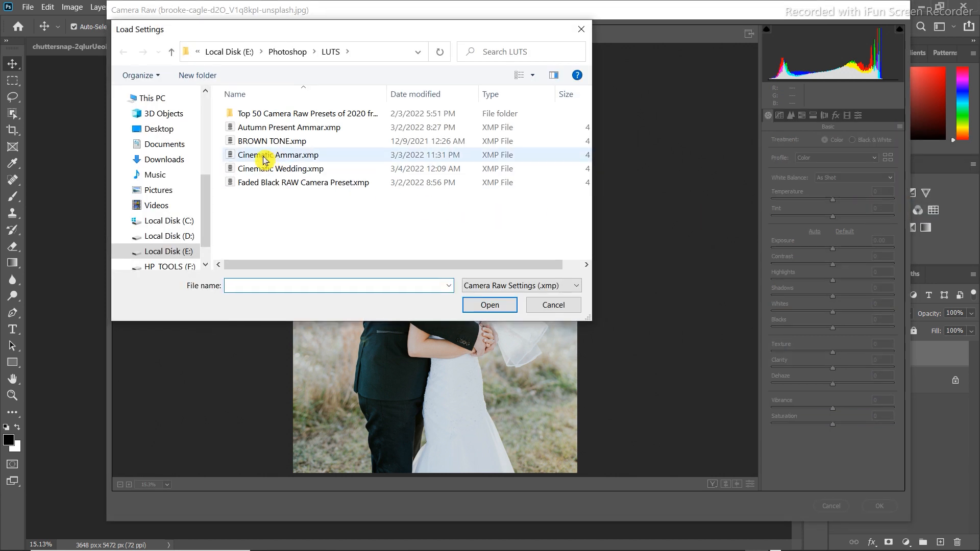
pyautogui.doubleClick(263, 170)
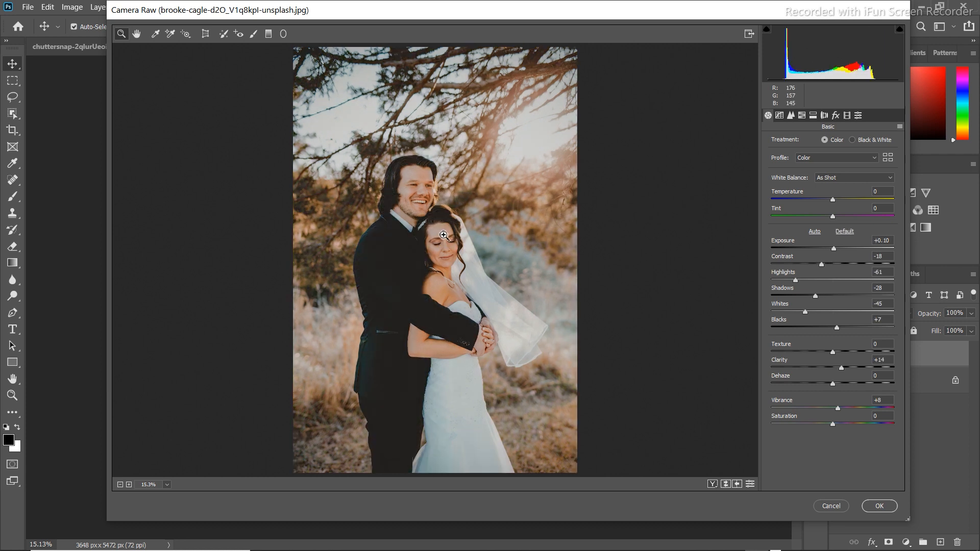
# Compare the before and after views, apply the Camera Raw adjustments and toggle Layer 1's visibility
pyautogui.press('q')
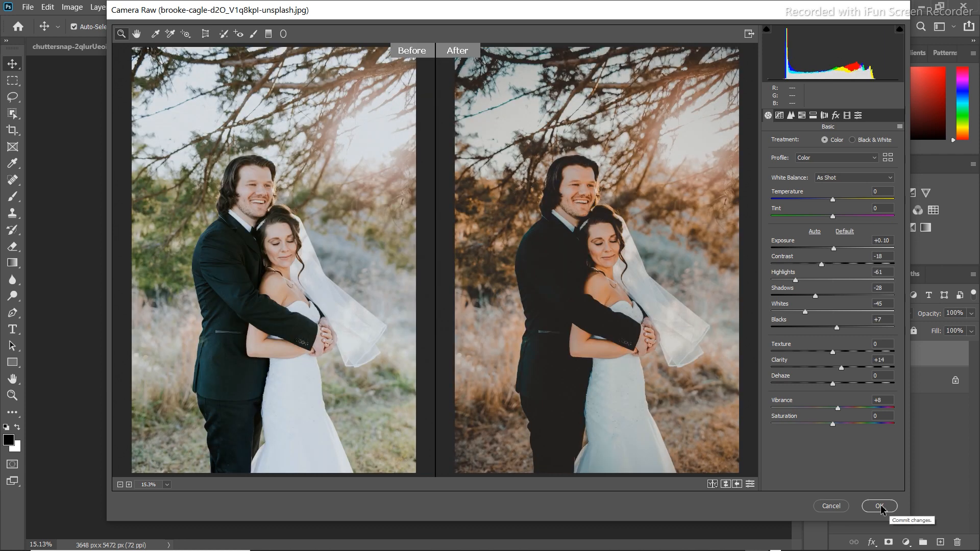
pyautogui.click(880, 506)
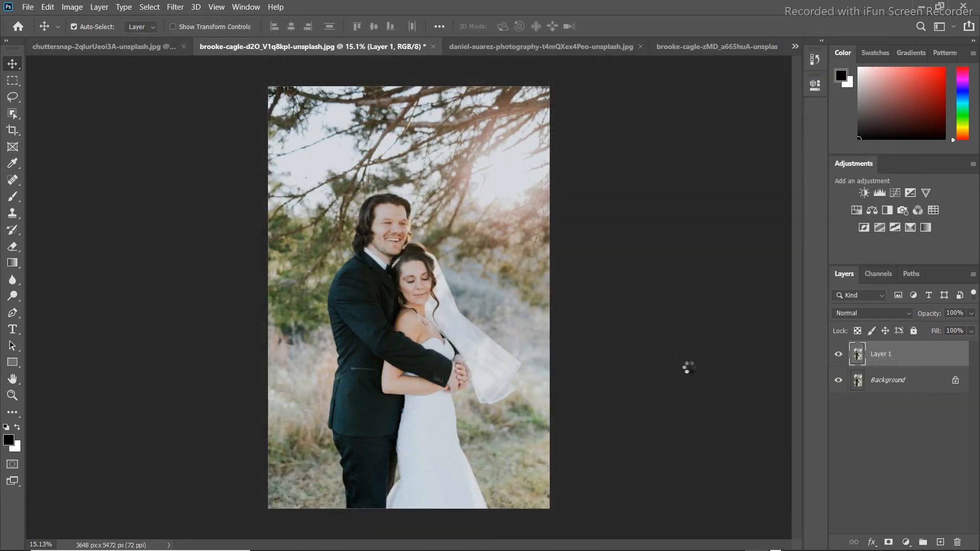
pyautogui.click(839, 355)
pyautogui.click(840, 355)
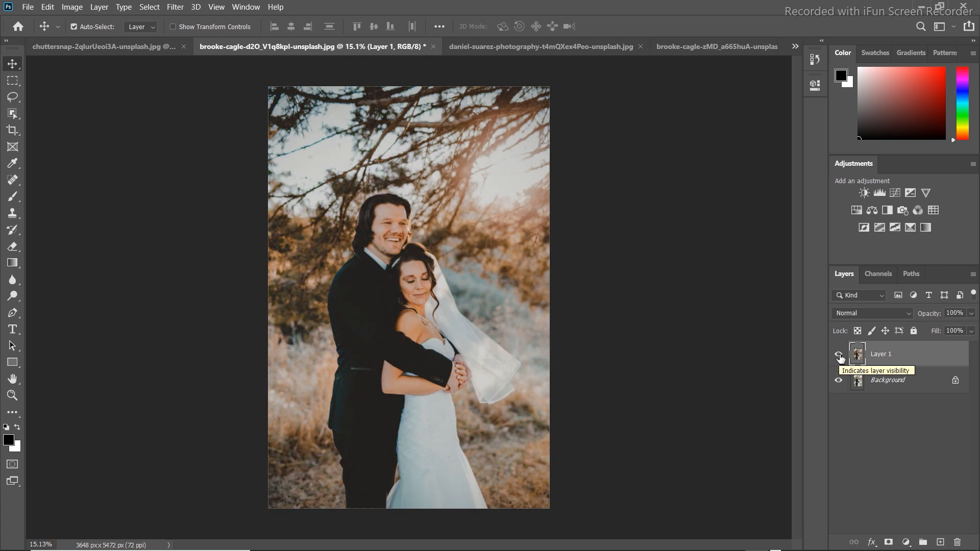
# Apply the Camera Raw filter with the Cinematic Ammar.xmp settings to Layer 1 of the forest wedding couple photo
pyautogui.click(523, 50)
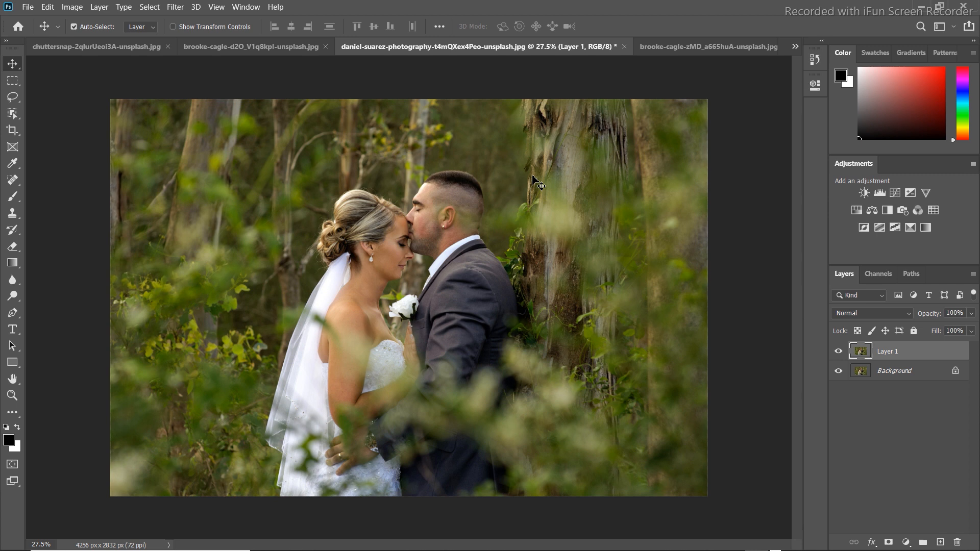
pyautogui.click(175, 7)
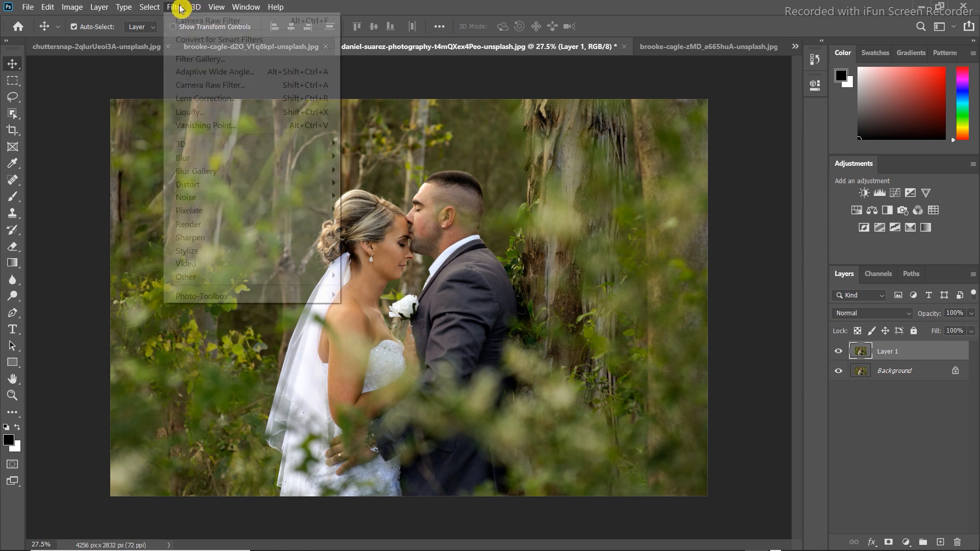
pyautogui.click(240, 84)
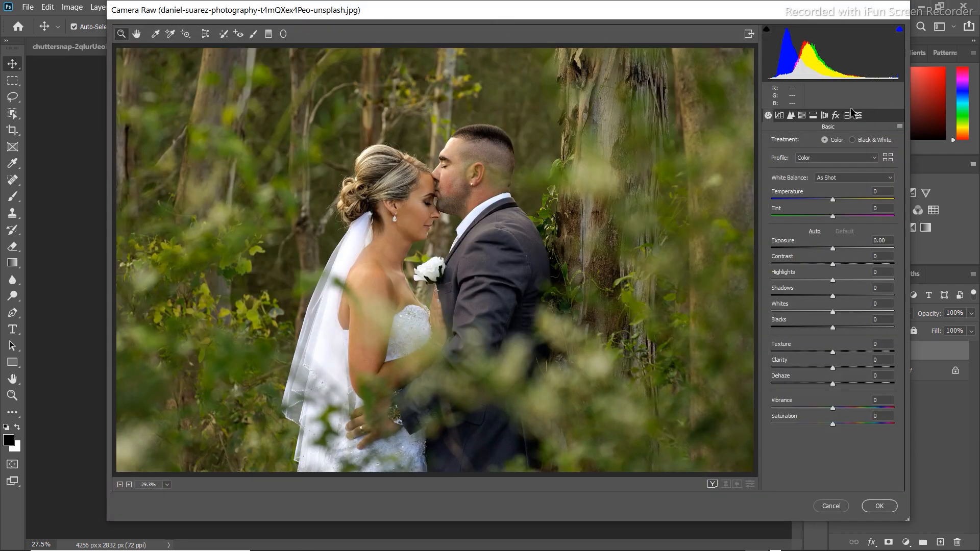
pyautogui.click(899, 126)
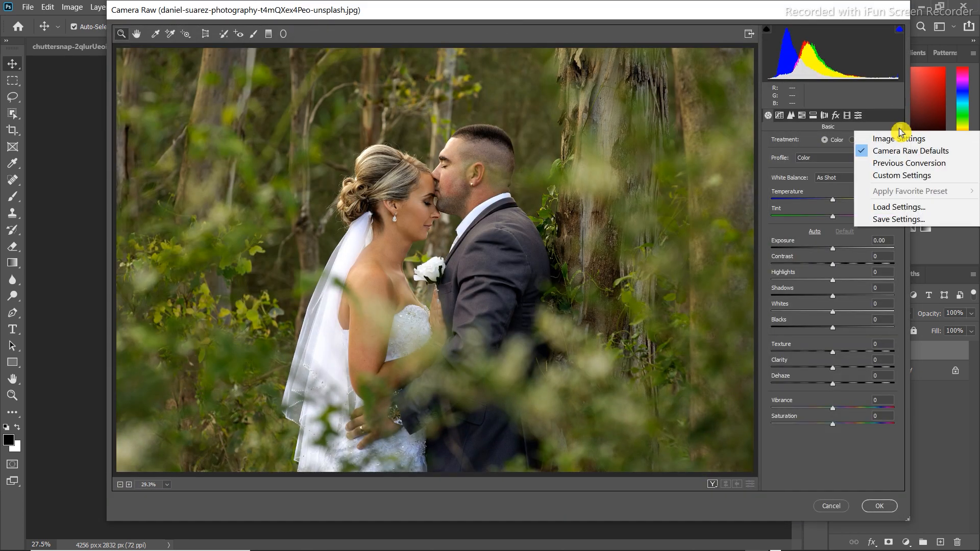
pyautogui.click(899, 206)
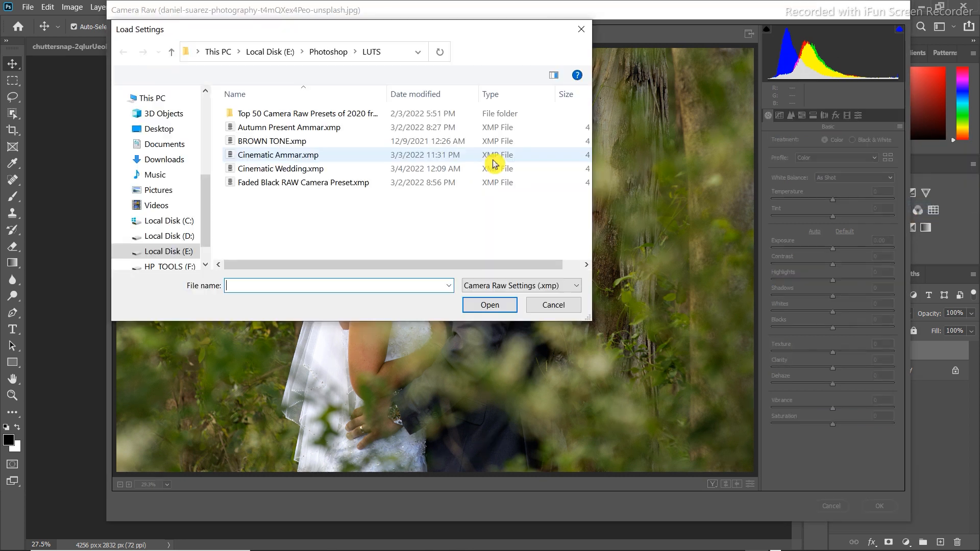
pyautogui.doubleClick(322, 156)
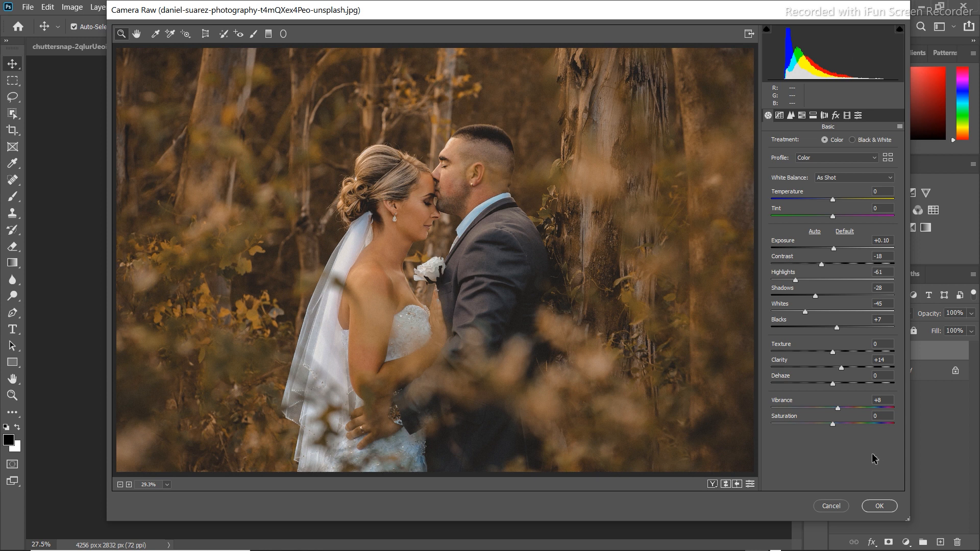
pyautogui.click(880, 506)
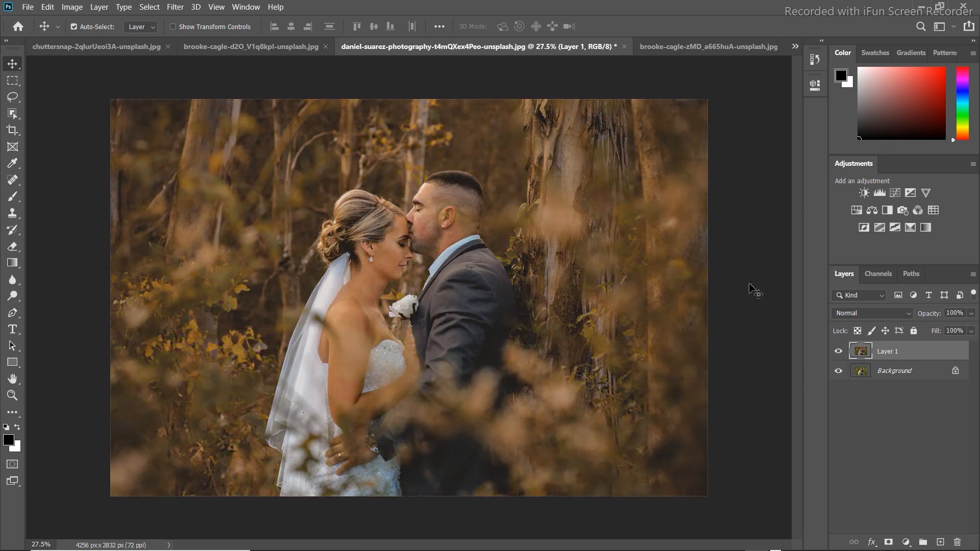
# Duplicate the background layer of the field photo with the bride looking back and open the copy in the Camera Raw filter
pyautogui.click(693, 44)
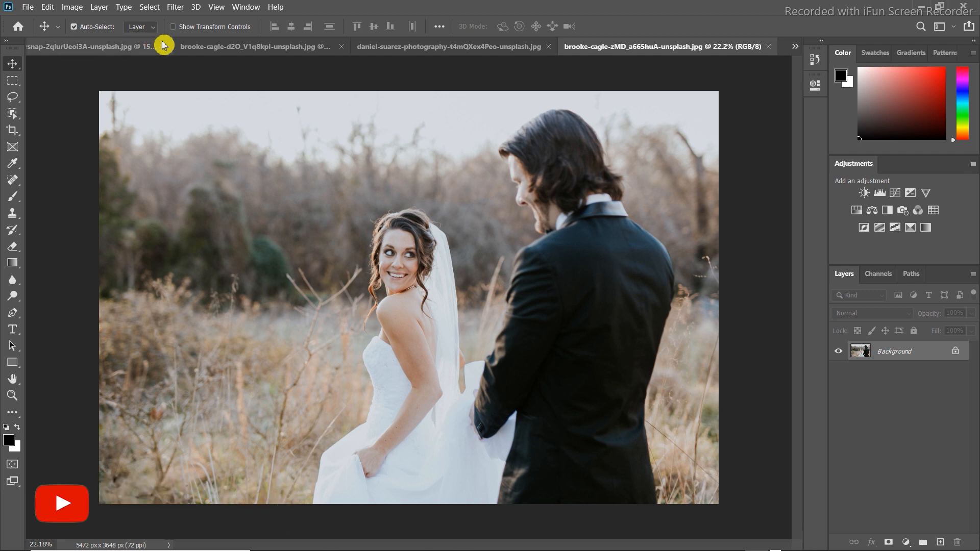
pyautogui.hotkey('ctrl', 'j')
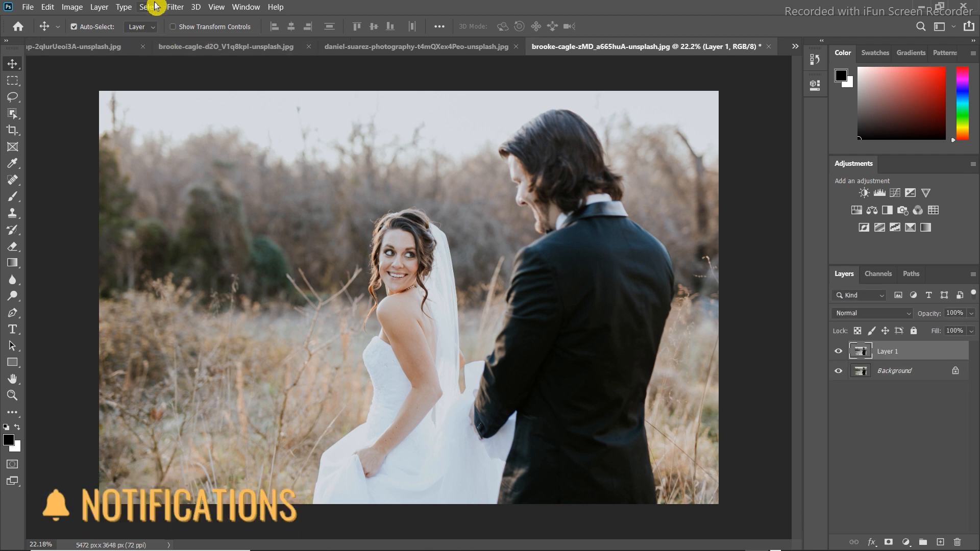
pyautogui.click(175, 6)
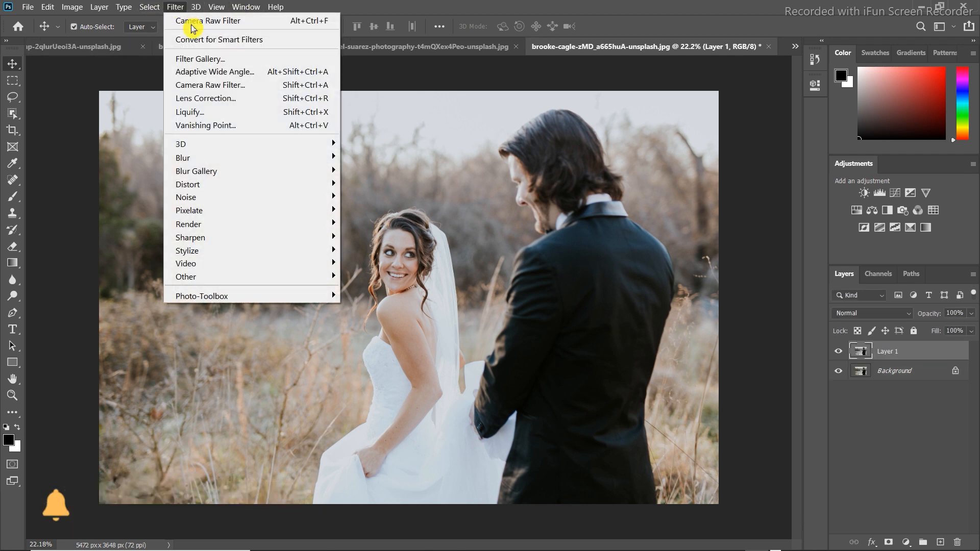
pyautogui.click(205, 85)
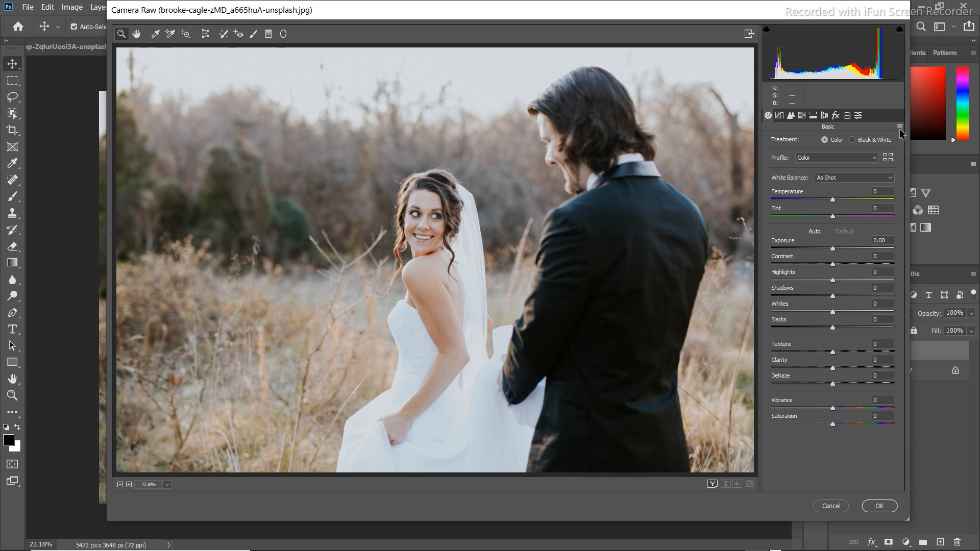
# Load the saved cinematic XMP settings, set Temperature to +4 and apply the Camera Raw adjustments
pyautogui.click(900, 127)
pyautogui.click(899, 218)
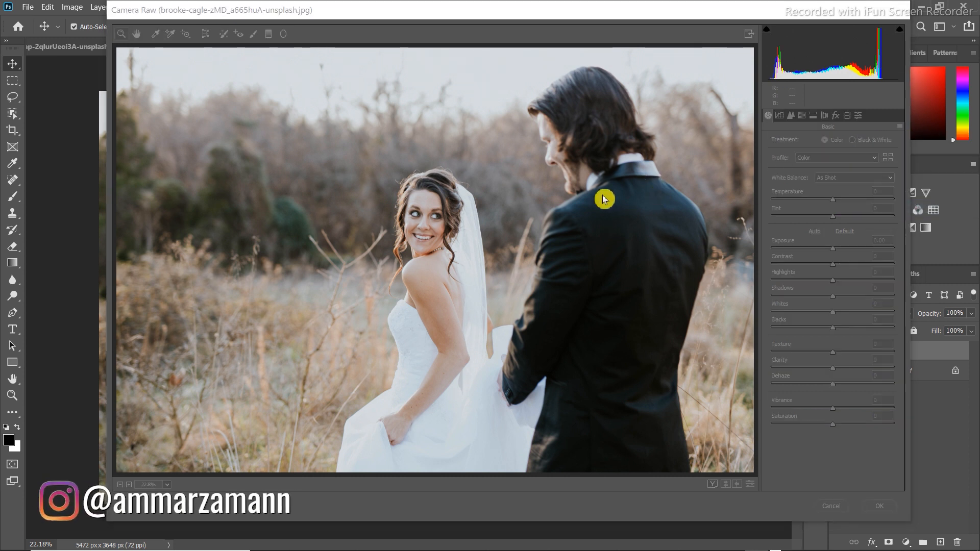
pyautogui.doubleClick(327, 165)
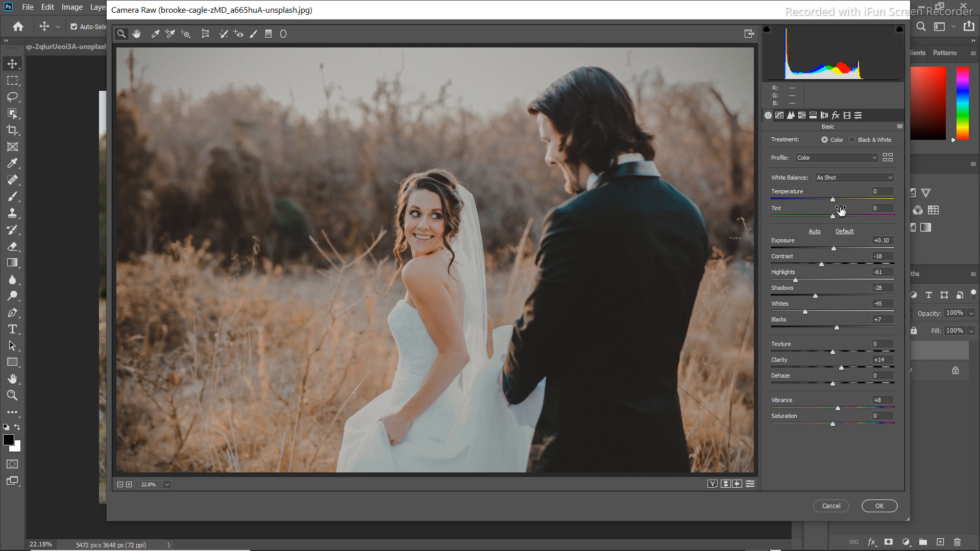
pyautogui.moveTo(835, 201); pyautogui.dragTo(838, 203)
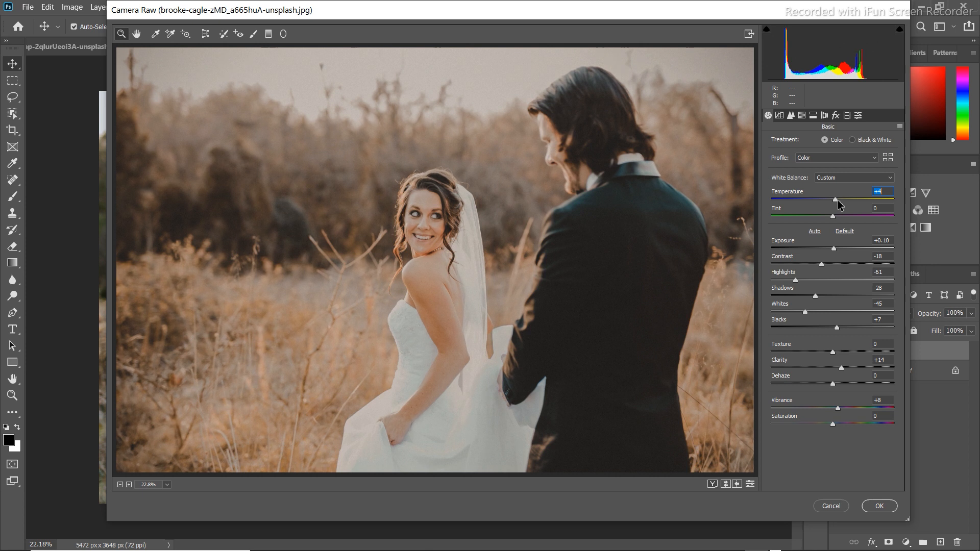
pyautogui.click(876, 505)
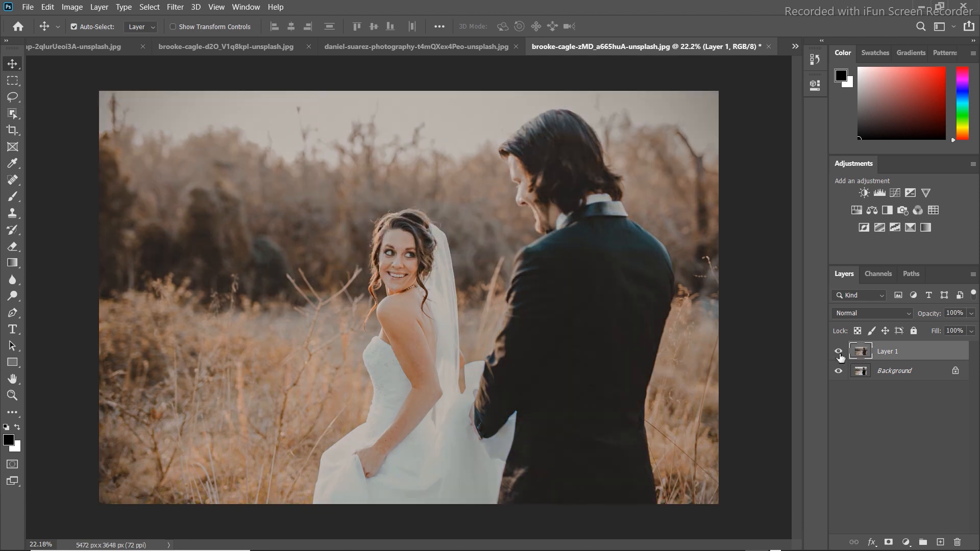
# Toggle Layer 1's visibility to compare the graded field photo with the original
pyautogui.click(838, 351)
pyautogui.click(839, 352)
pyautogui.click(838, 351)
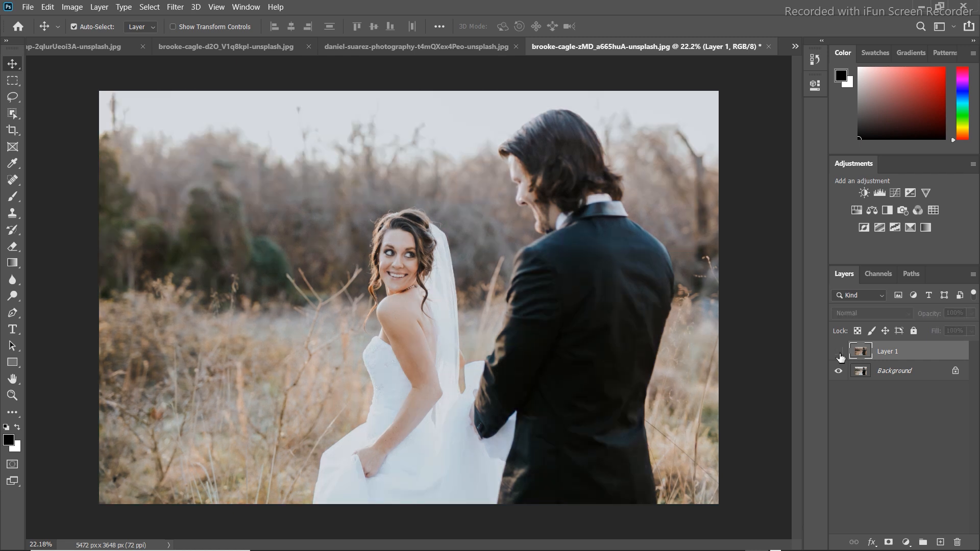
pyautogui.click(838, 352)
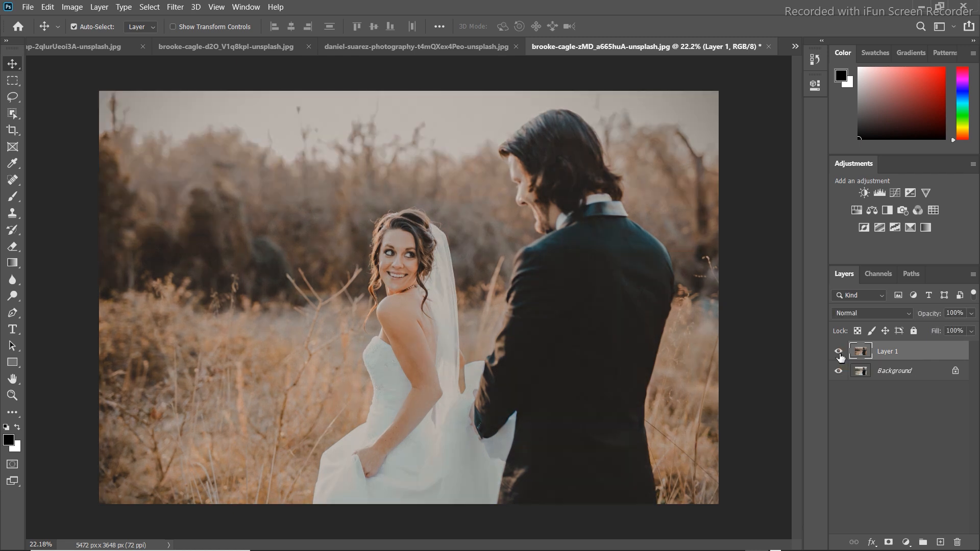
# In the embracing couple photo under the tree, hide Layer 1 and place a duplicate of the Background layer above it
pyautogui.click(266, 50)
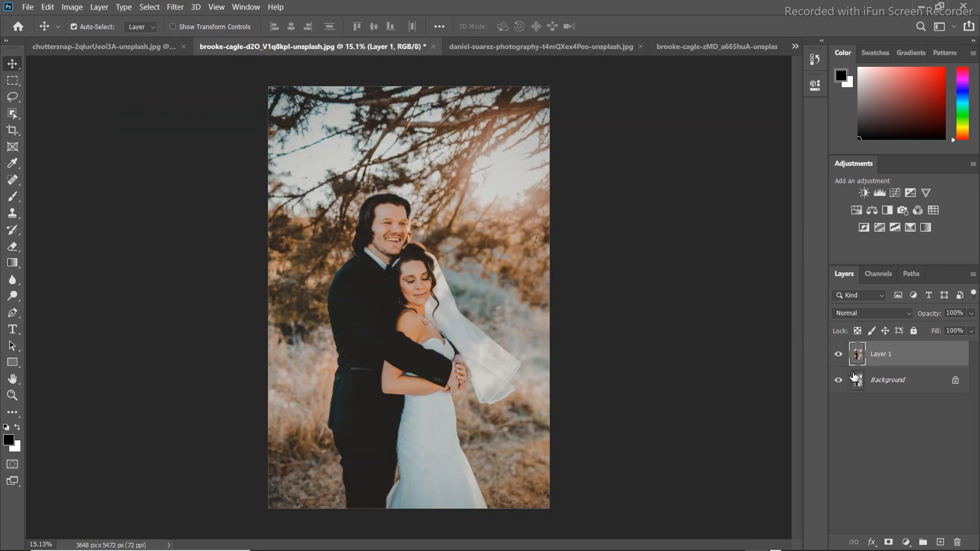
pyautogui.click(839, 355)
pyautogui.click(878, 382)
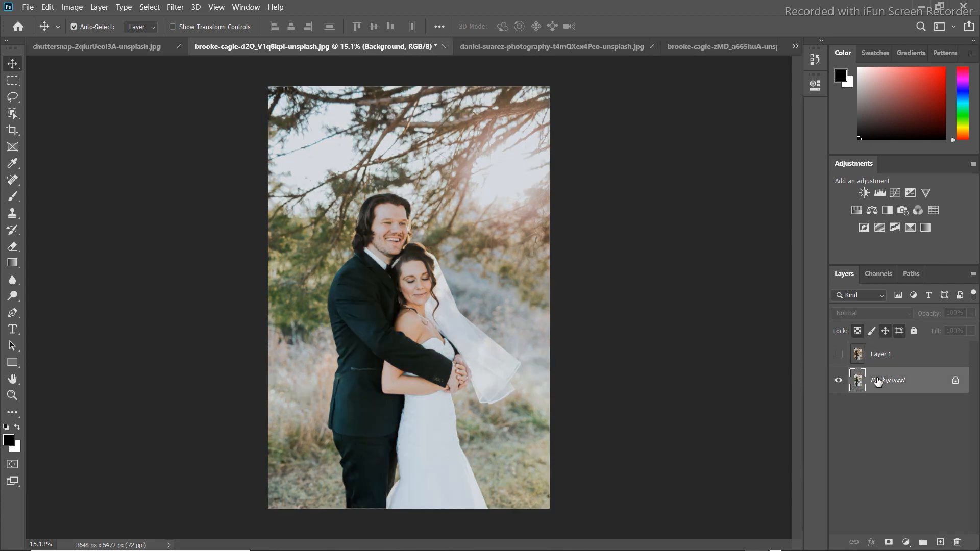
pyautogui.hotkey('ctrl', 'j')
pyautogui.moveTo(877, 379); pyautogui.dragTo(865, 349)
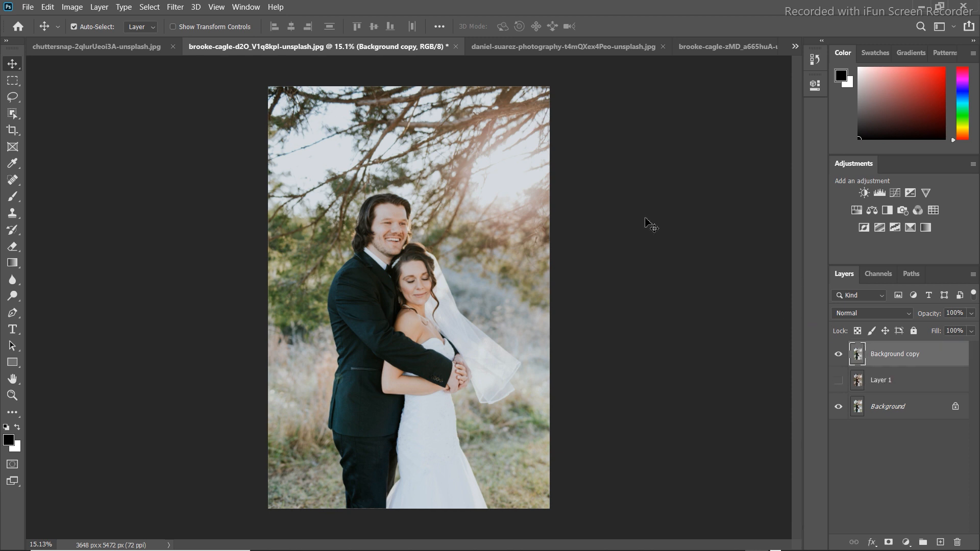
# Open the Camera Raw filter on the Background copy and load the Cinematic Ammar.xmp settings
pyautogui.click(171, 8)
pyautogui.click(227, 93)
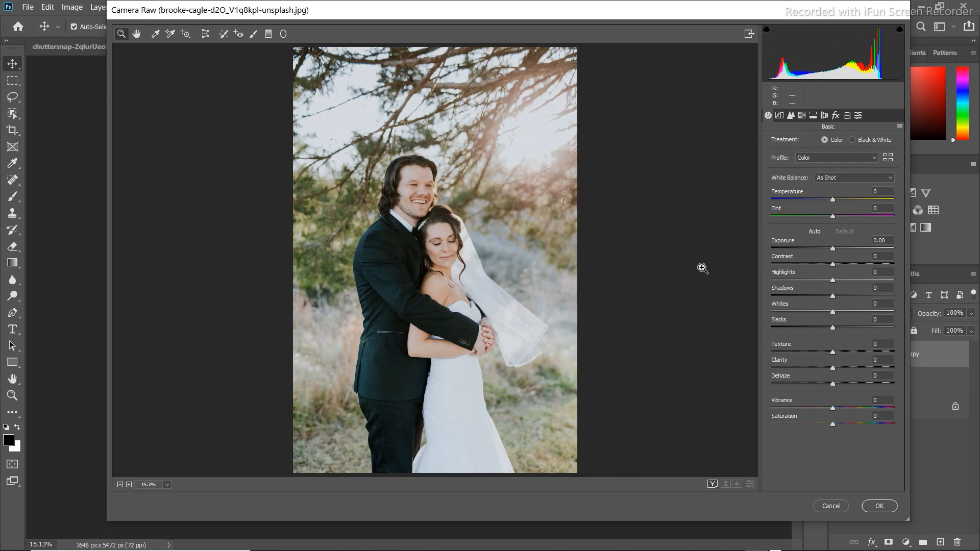
pyautogui.click(900, 126)
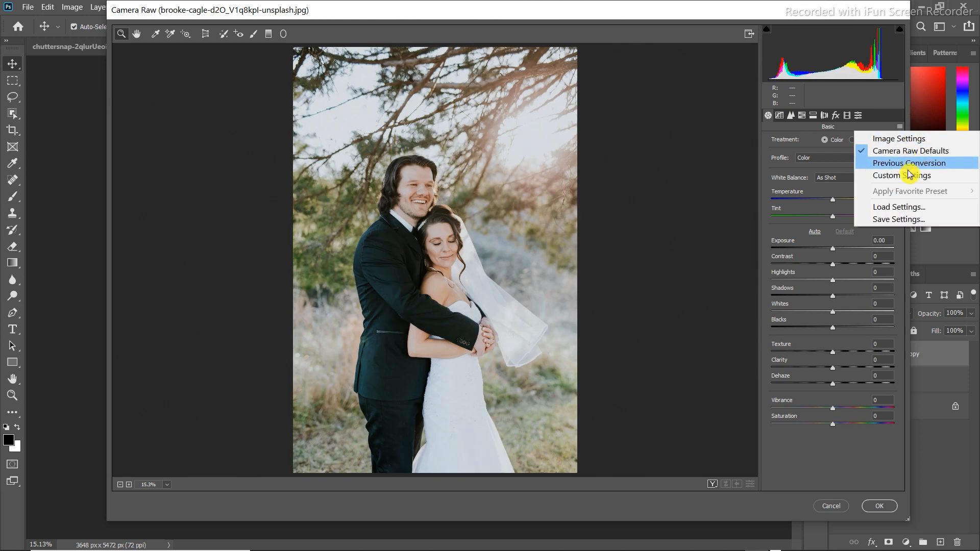
pyautogui.click(883, 207)
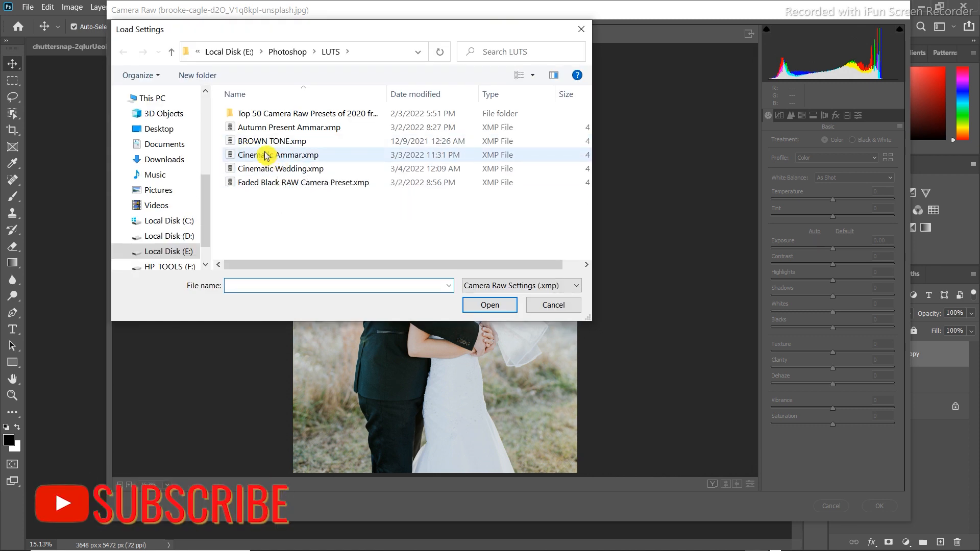
pyautogui.doubleClick(262, 154)
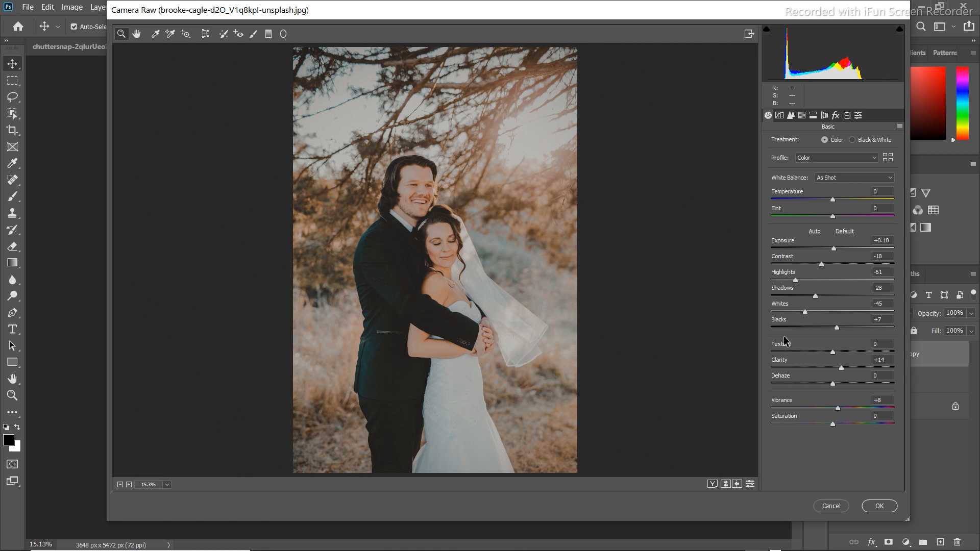
# Set Blacks to +8, compare the before and after views and apply the Camera Raw adjustments
pyautogui.moveTo(805, 310); pyautogui.dragTo(839, 342)
pyautogui.click(837, 329)
pyautogui.click(712, 484)
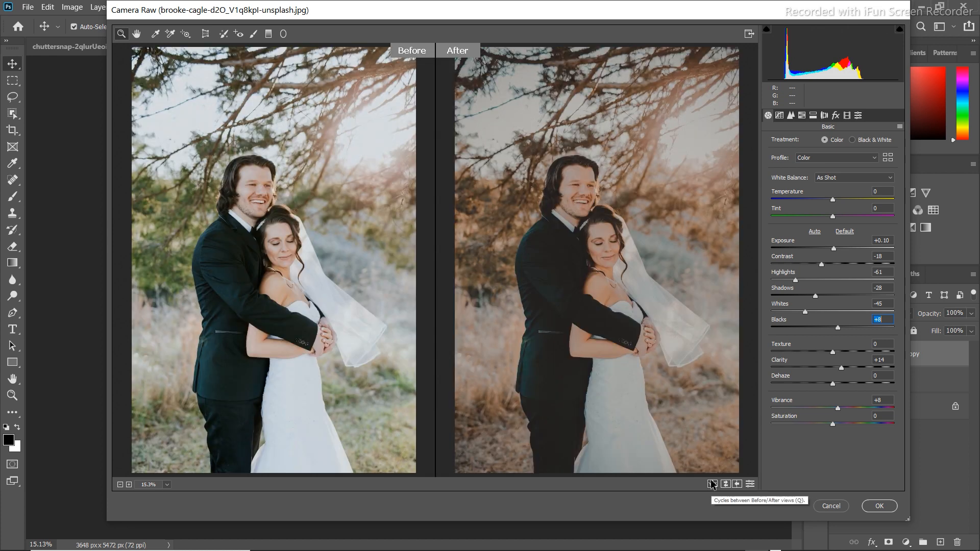
pyautogui.click(873, 506)
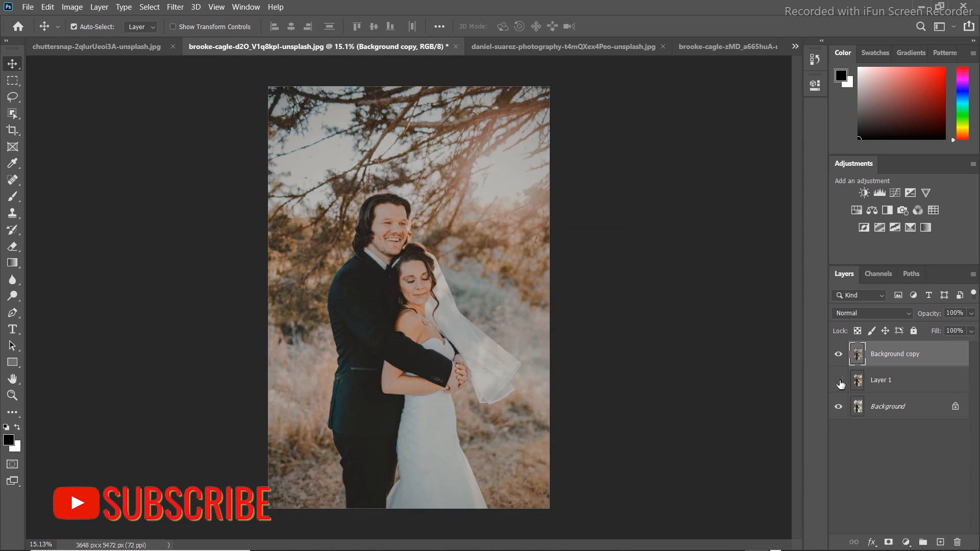
# Show Layer 1 and toggle the Background copy's visibility to compare the two graded versions
pyautogui.click(839, 382)
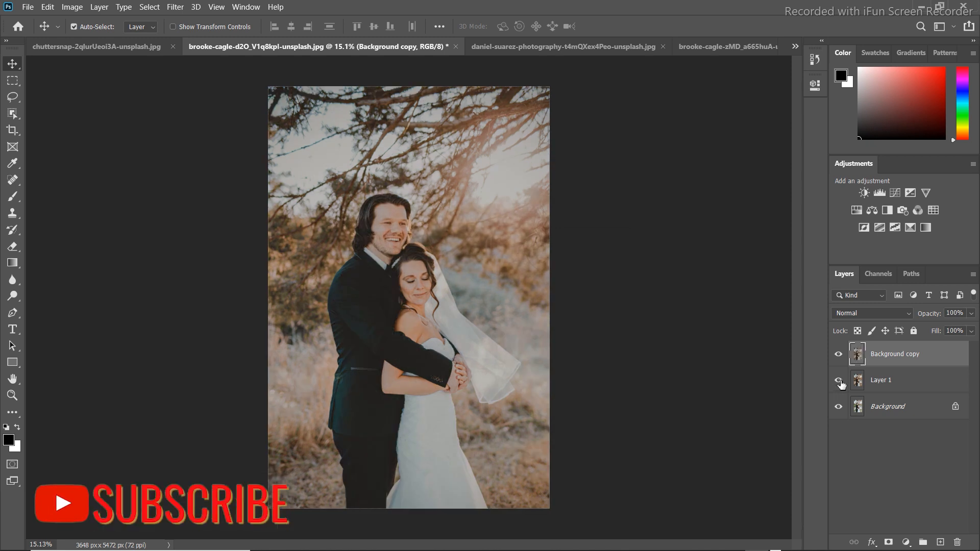
pyautogui.click(840, 357)
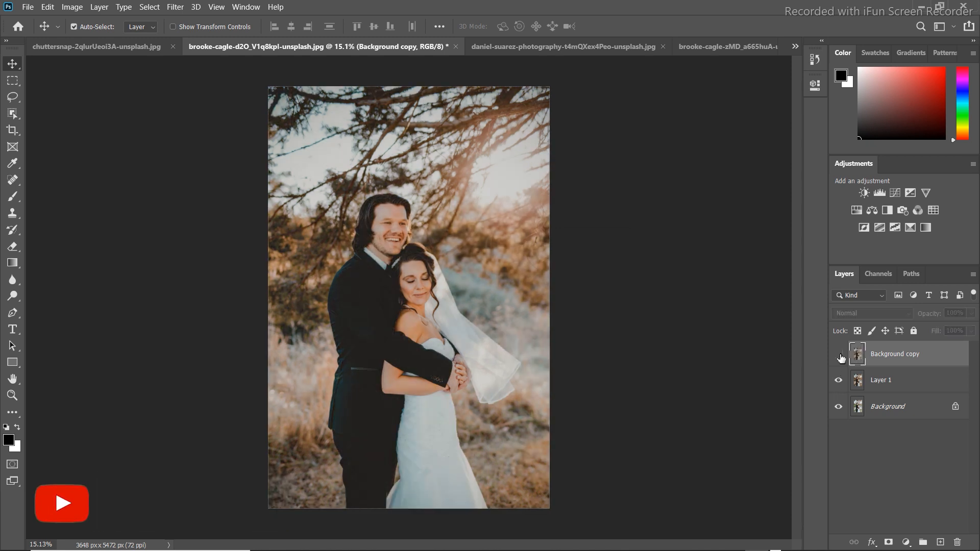
pyautogui.click(840, 357)
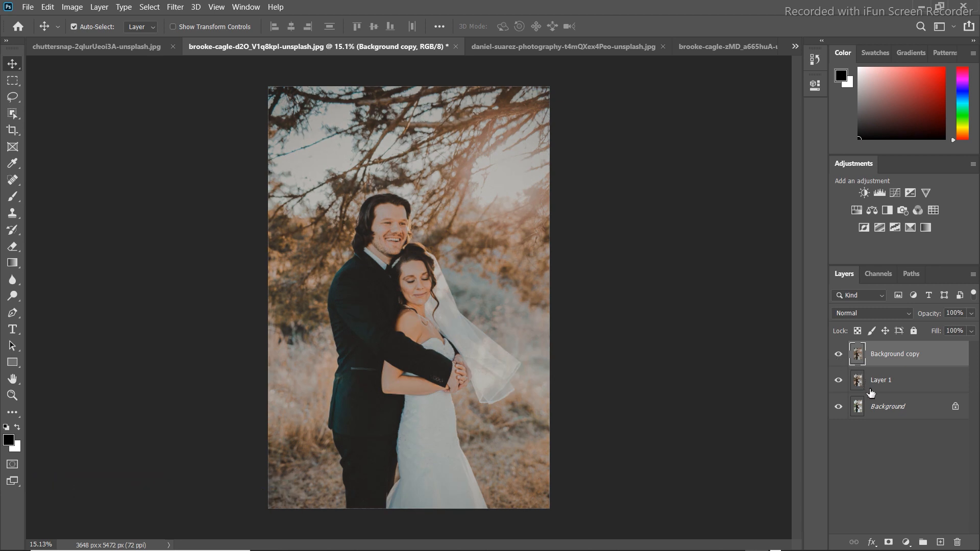
pyautogui.click(890, 461)
pyautogui.click(895, 385)
pyautogui.click(890, 403)
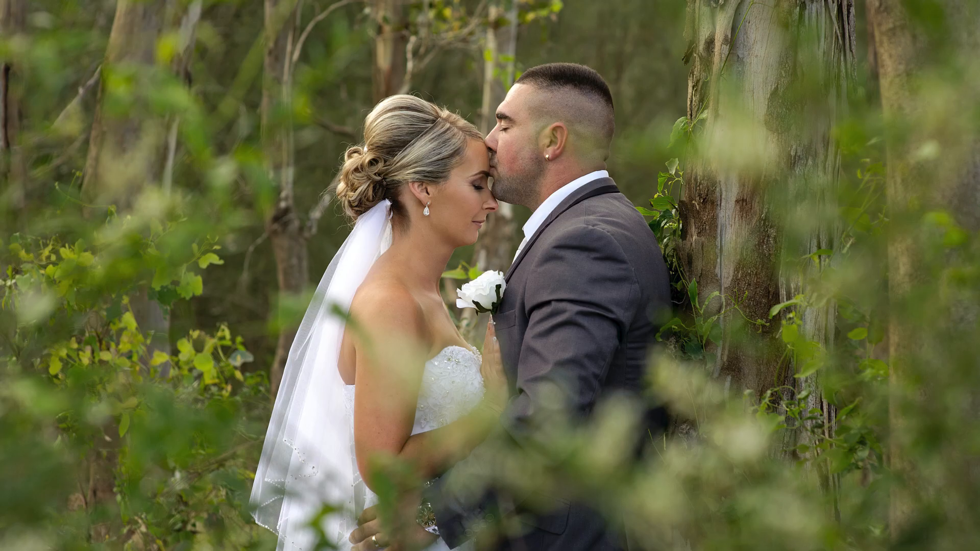